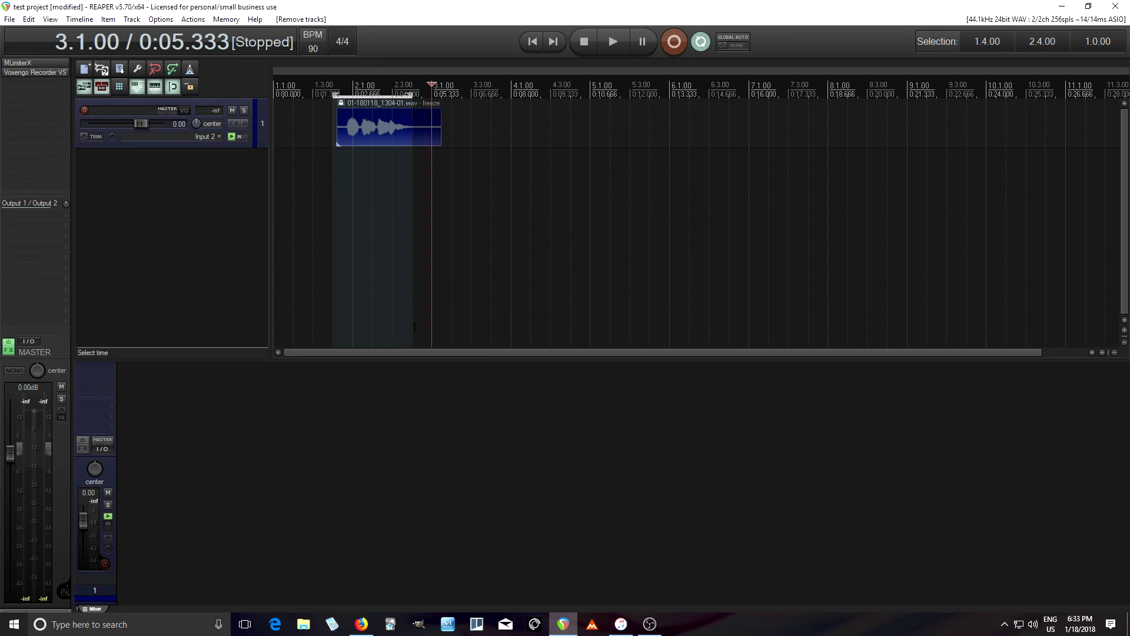
Step: Play Track 1's vocal clip once from 1.4.00, then stop playback
click(333, 135)
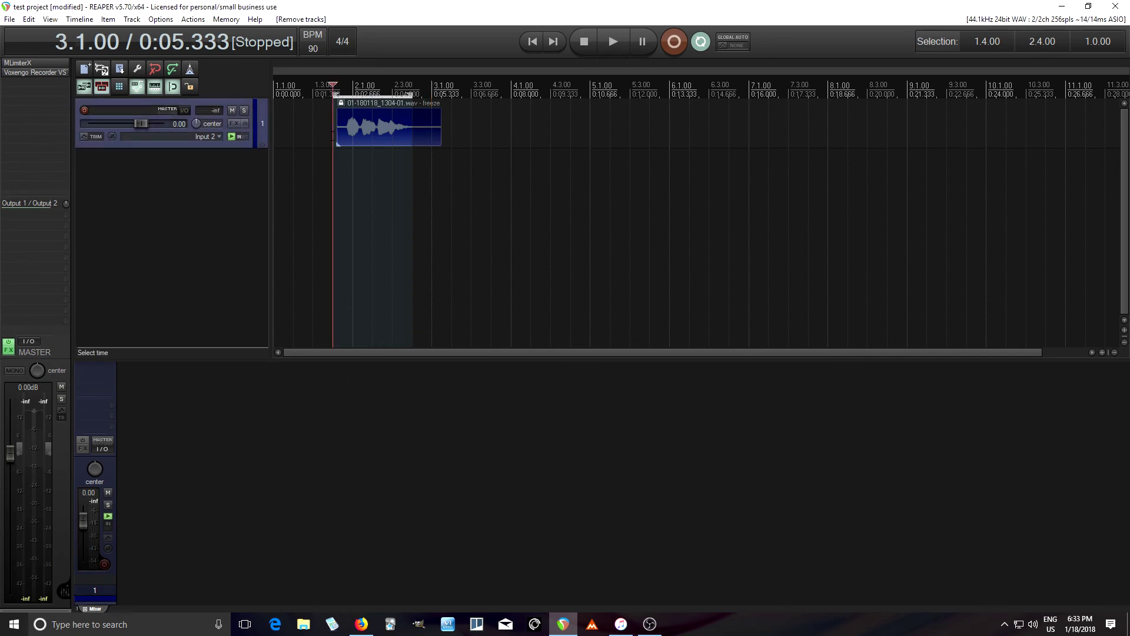
click(602, 40)
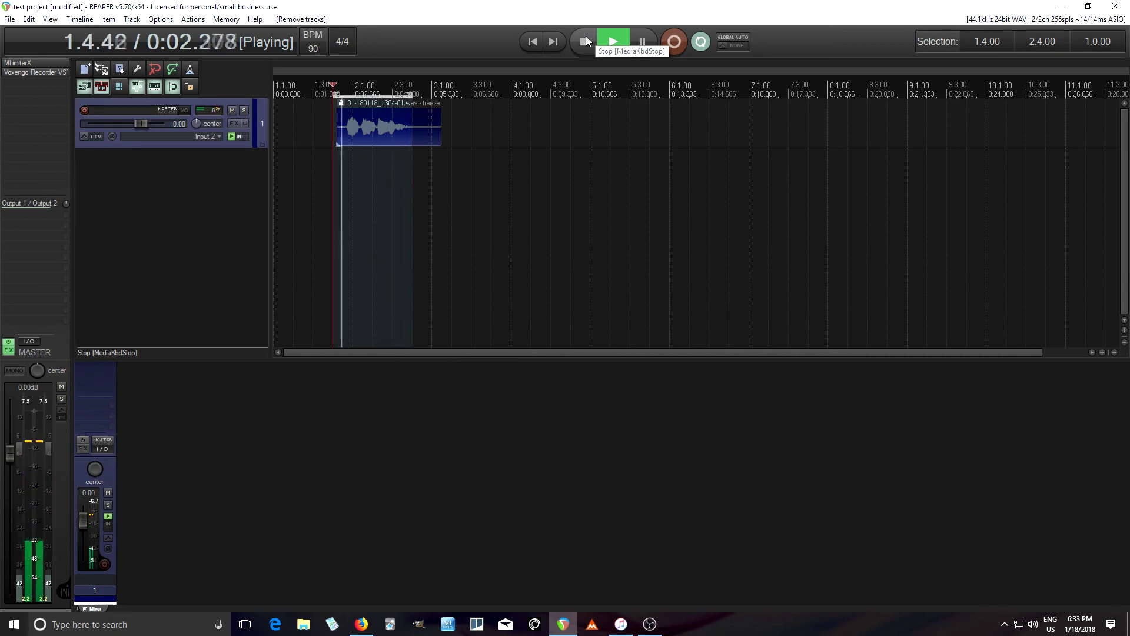
click(586, 40)
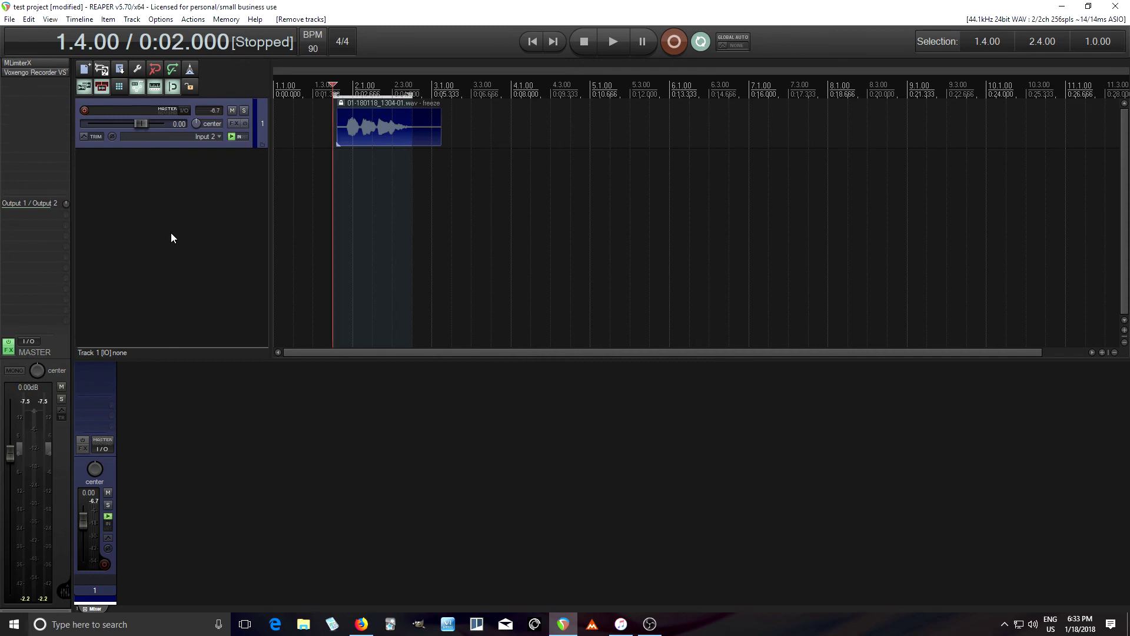
Step: Add SynthMaster One Effect x64 from Quick FX > Synths to Track 1's mixer FX slot
right_click(94, 369)
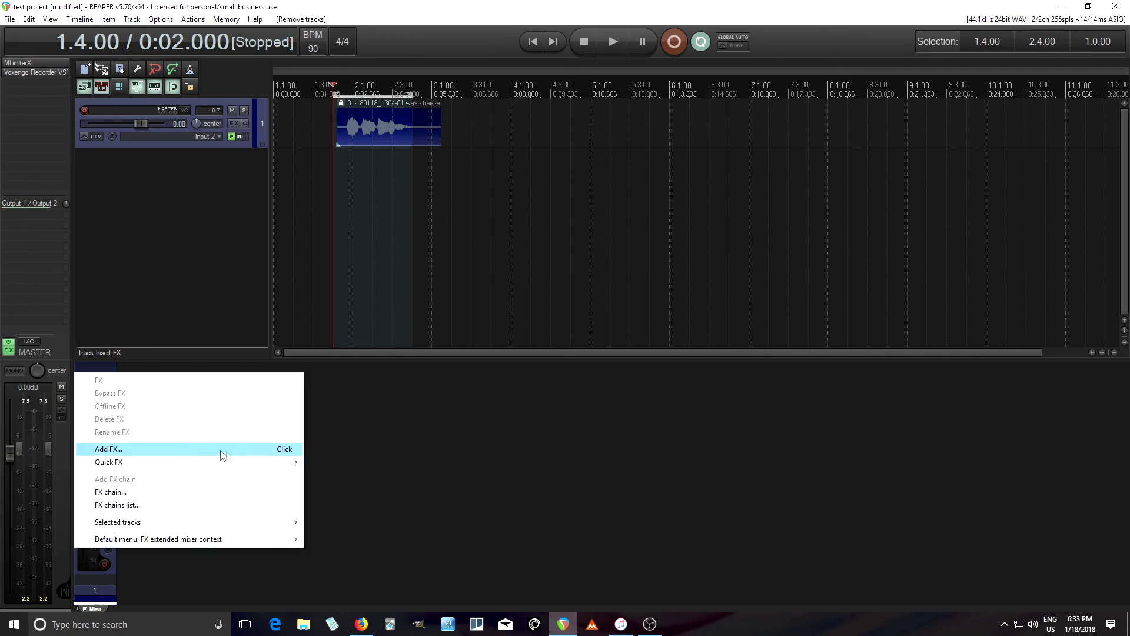
mouse_move(242, 463)
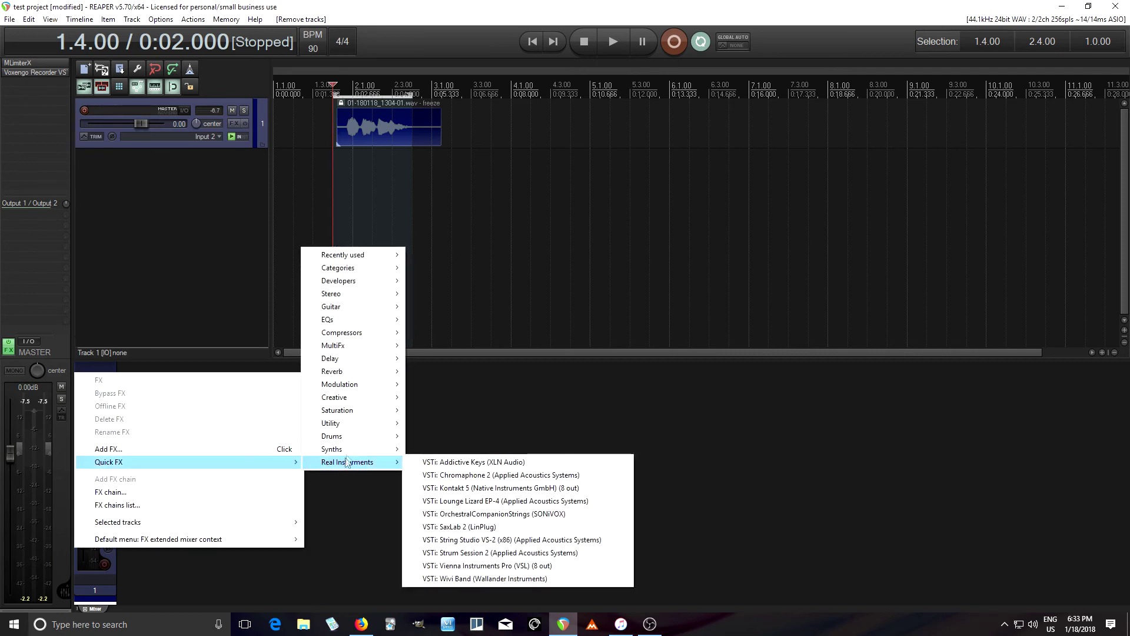
mouse_move(359, 450)
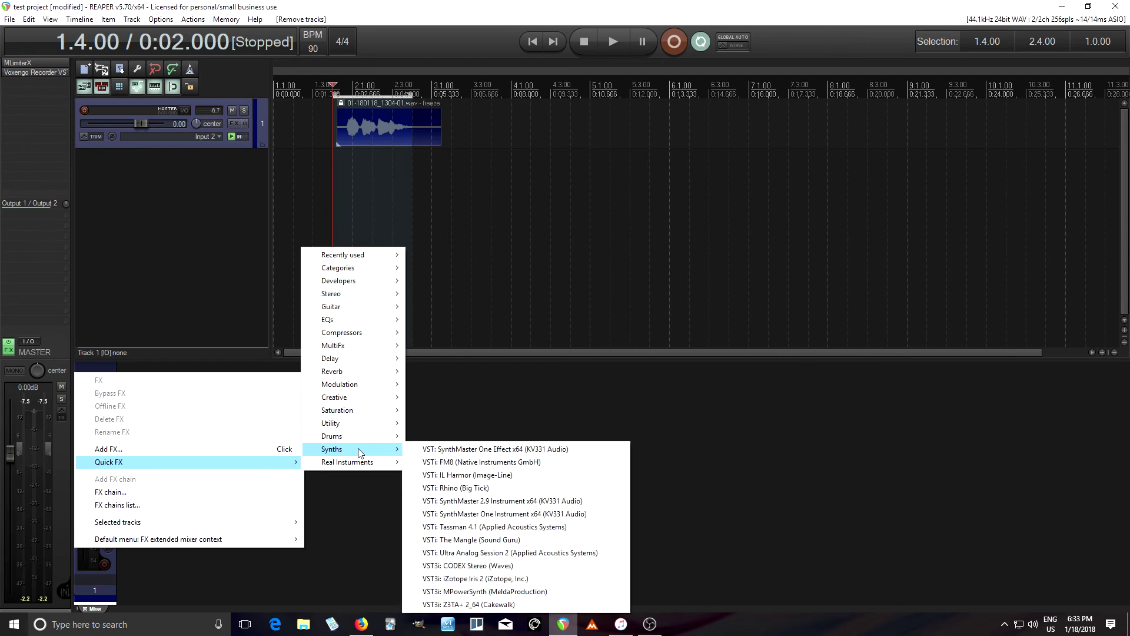
click(452, 457)
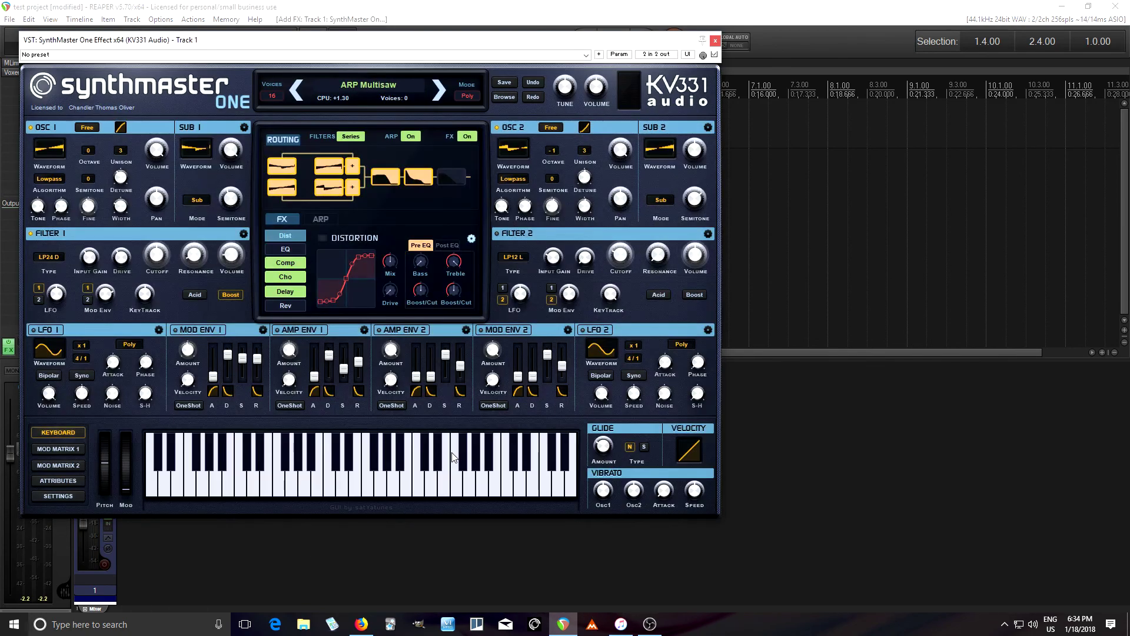
Step: Replace the ARP Multisaw preset with Init Preset and play a test note on SynthMaster One
drag(418, 42, 685, 80)
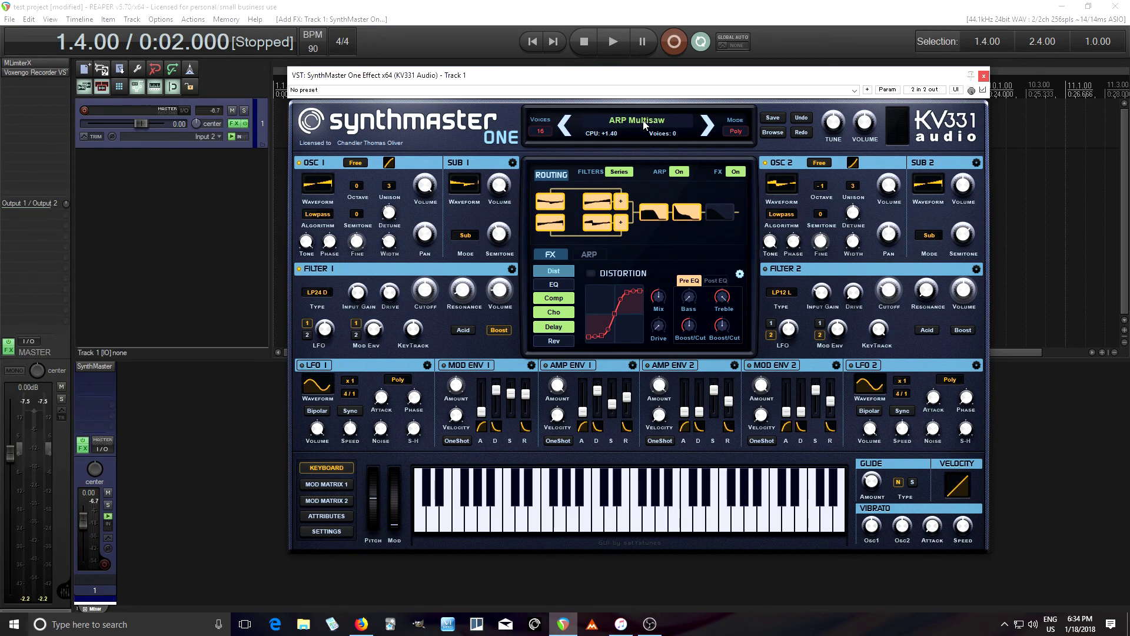
drag(641, 78, 659, 141)
right_click(664, 182)
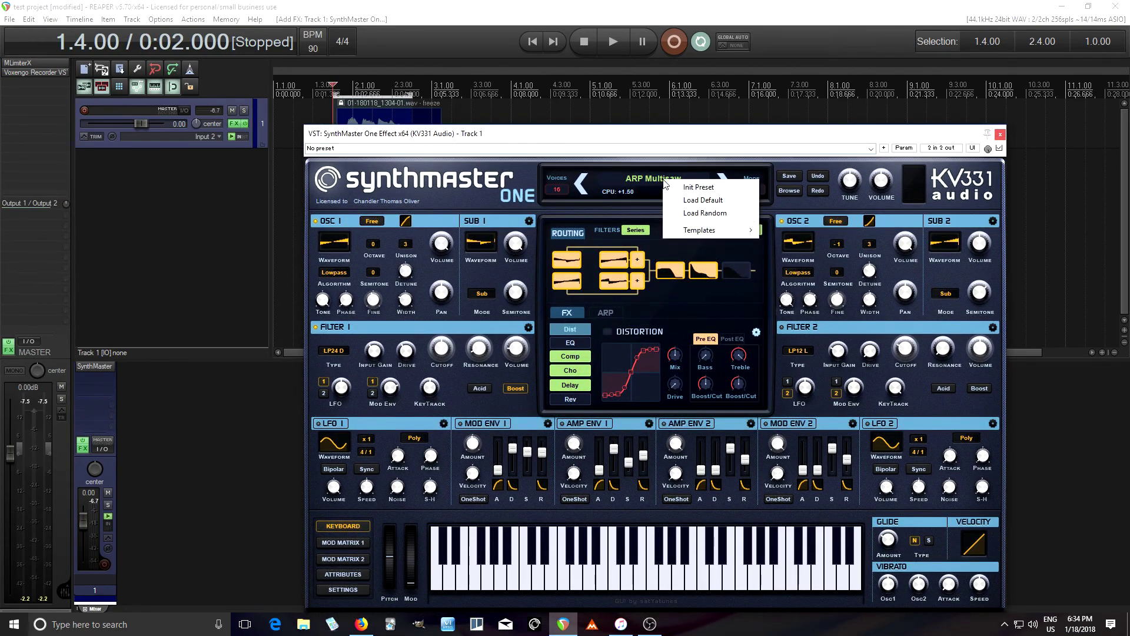
click(689, 187)
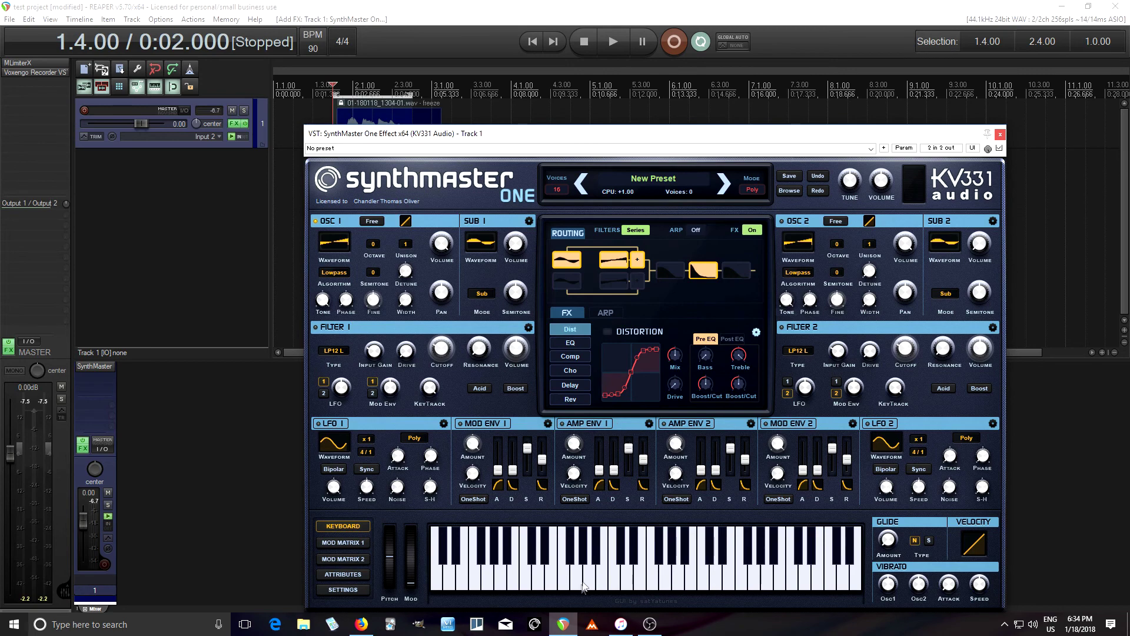
click(614, 577)
drag(683, 138, 670, 98)
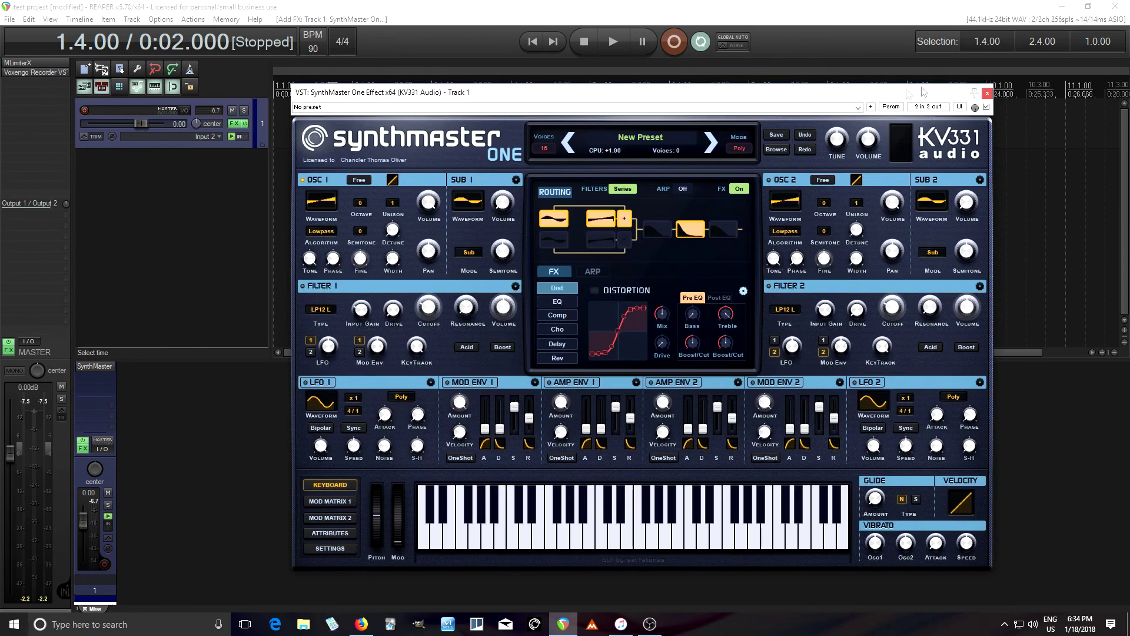
Step: Insert a new track 2 and route its output as a send to Track 1
right_click(114, 196)
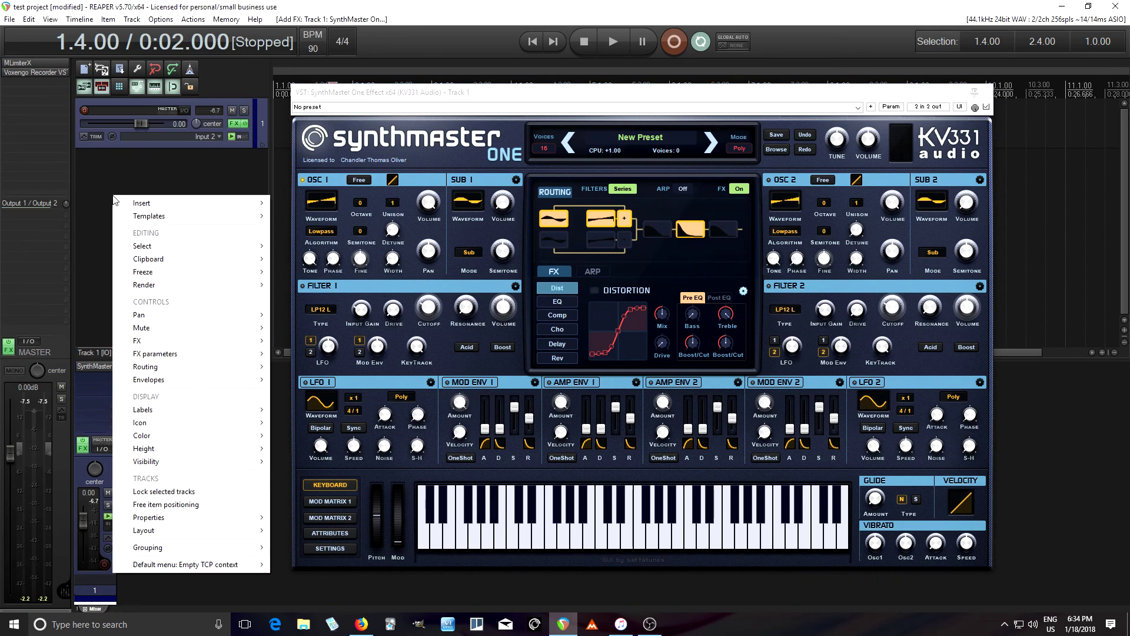
mouse_move(138, 203)
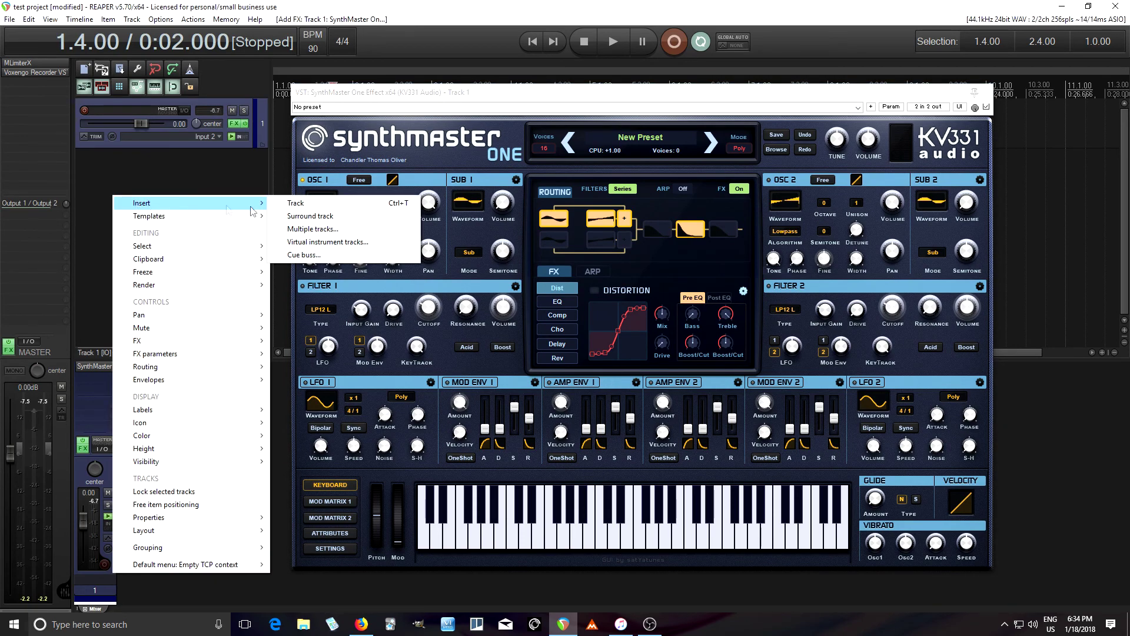
click(289, 203)
drag(497, 96, 577, 98)
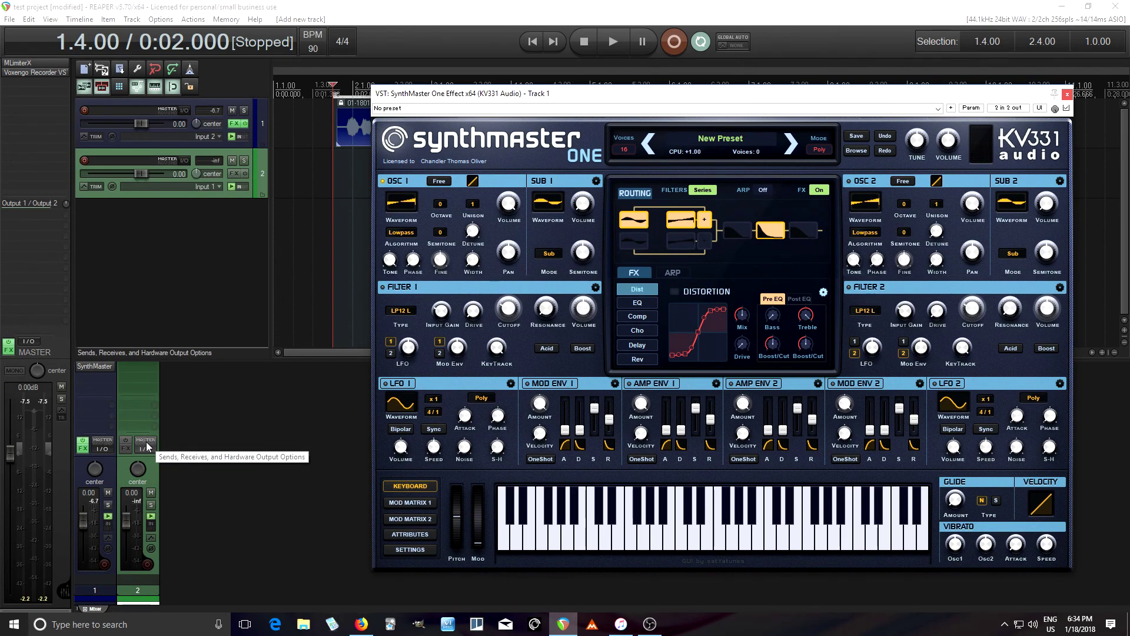
drag(637, 277, 660, 274)
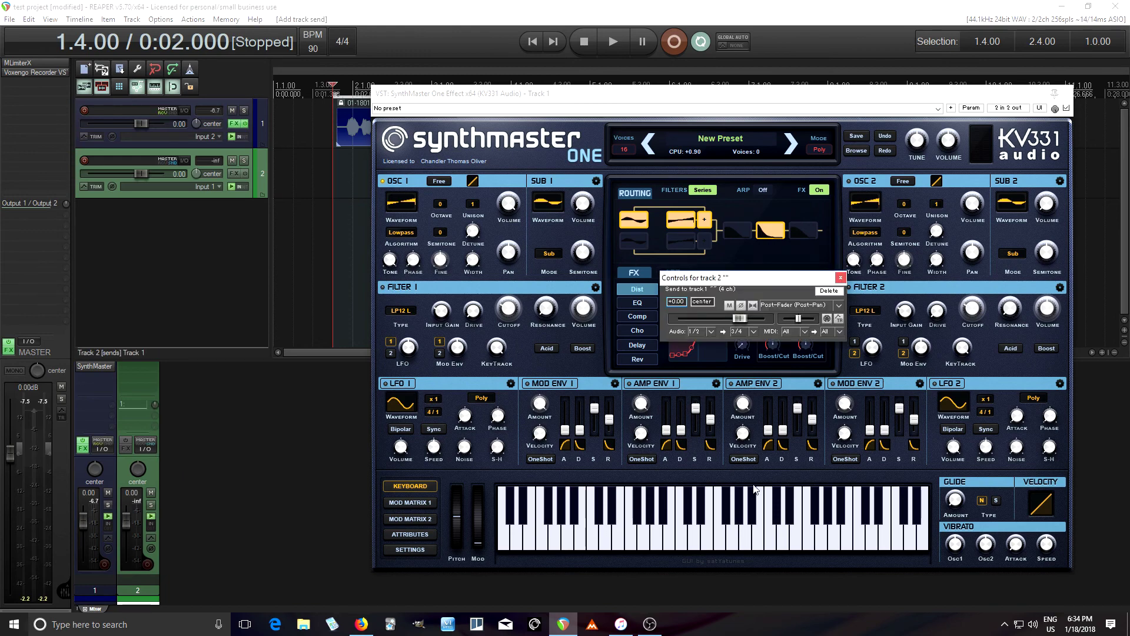
click(842, 281)
Step: Set track 2's input to MIDI QX25 on all channels and record-arm it
click(201, 187)
mouse_move(236, 221)
mouse_move(312, 219)
click(440, 220)
click(84, 160)
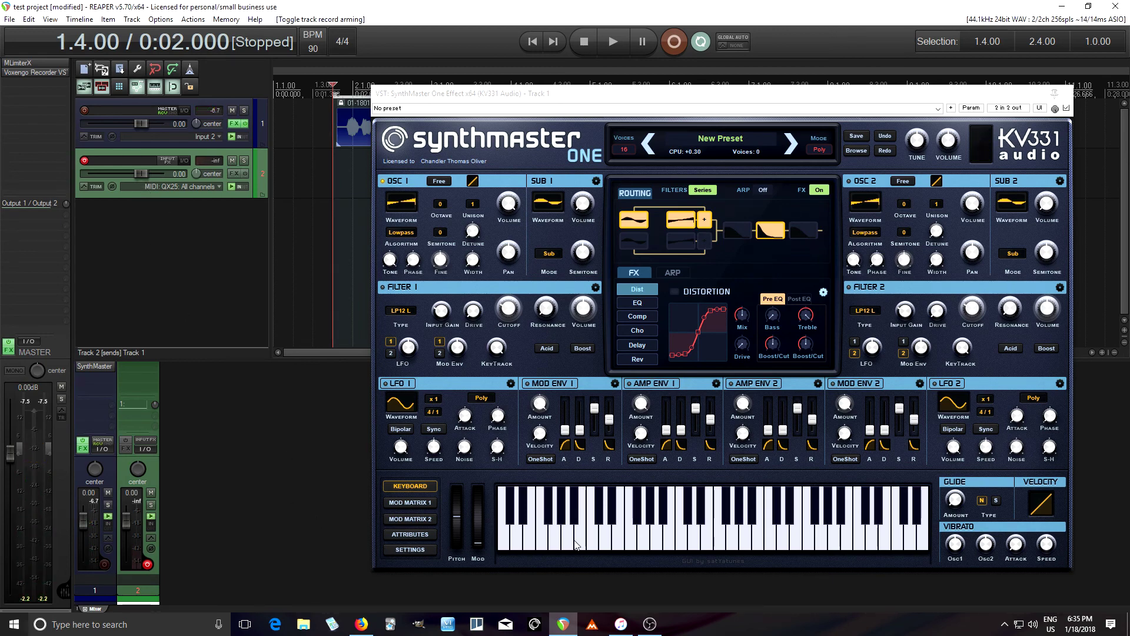
Step: Audition the project briefly with SynthMaster One on Track 1
drag(566, 94, 535, 161)
click(618, 50)
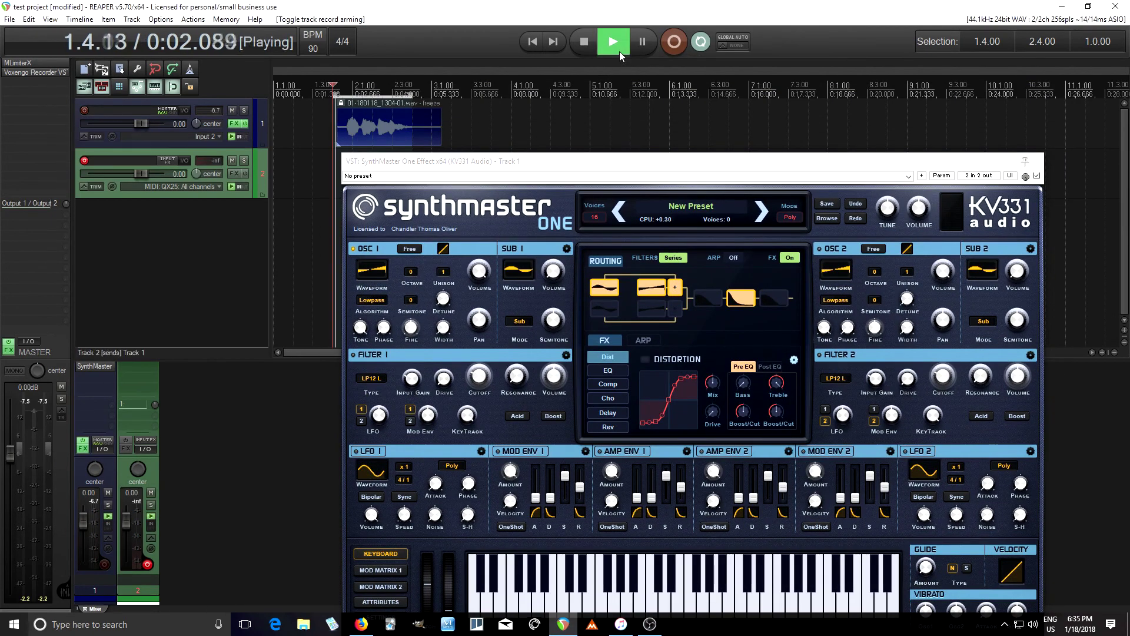
click(588, 44)
drag(586, 164, 614, 104)
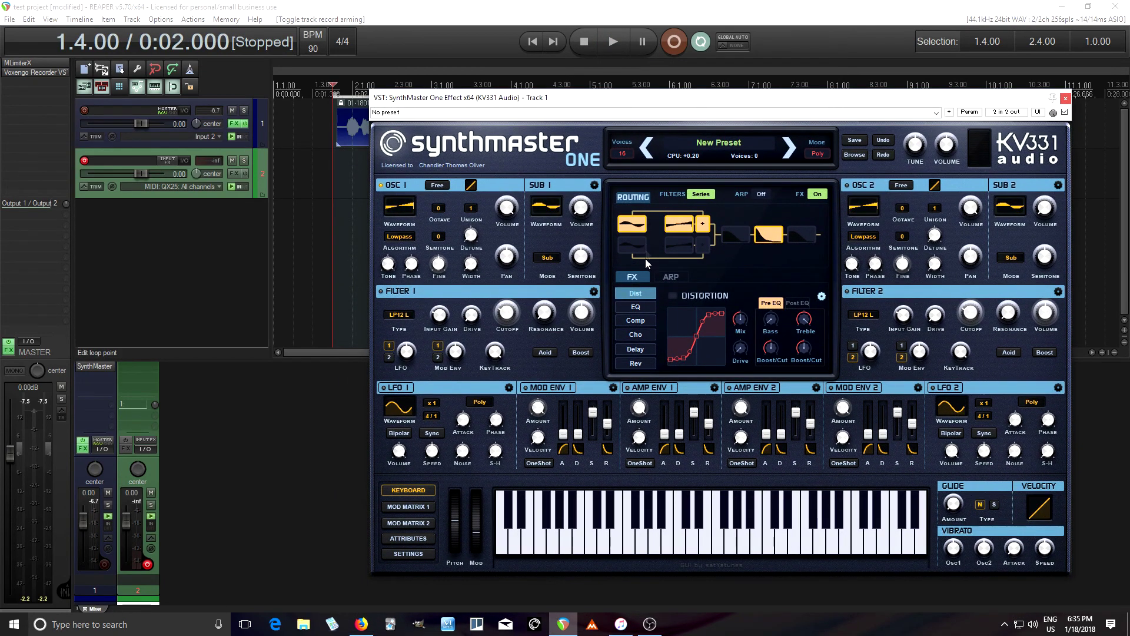
Step: Change SynthMaster's first insert from Dist to an enabled Vocoder and listen to the result
click(642, 297)
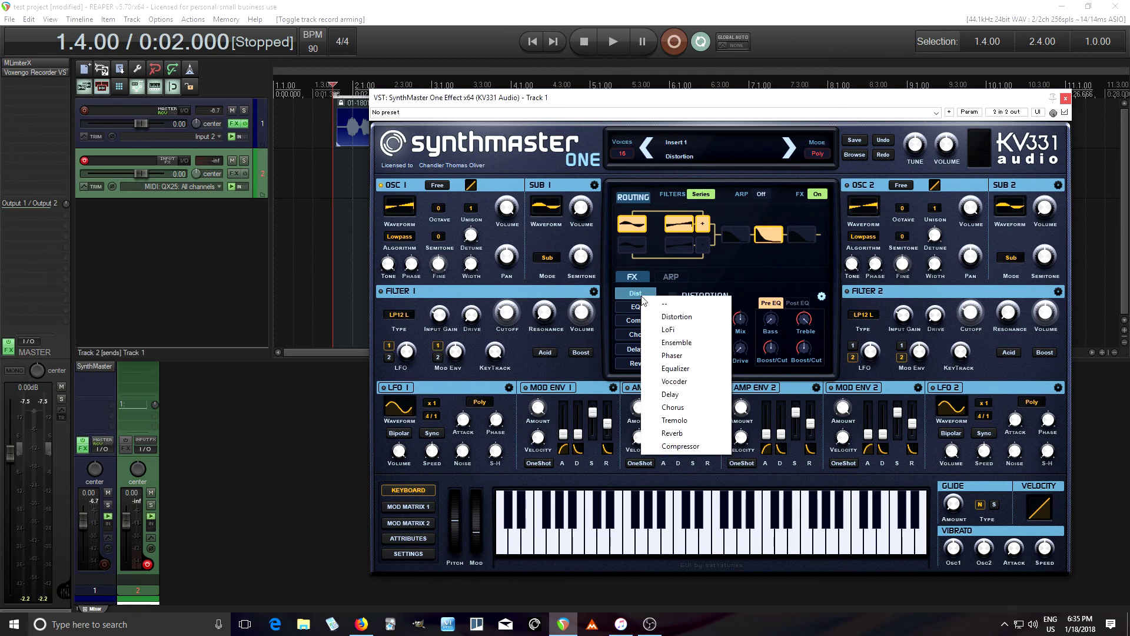
click(675, 381)
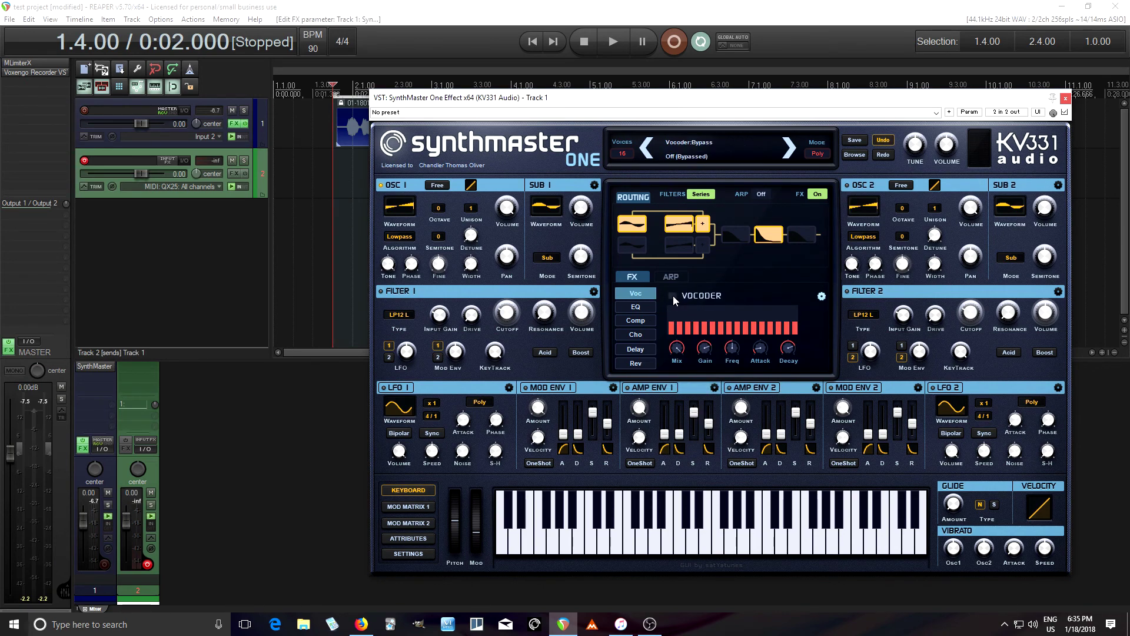
click(673, 295)
drag(683, 100, 662, 181)
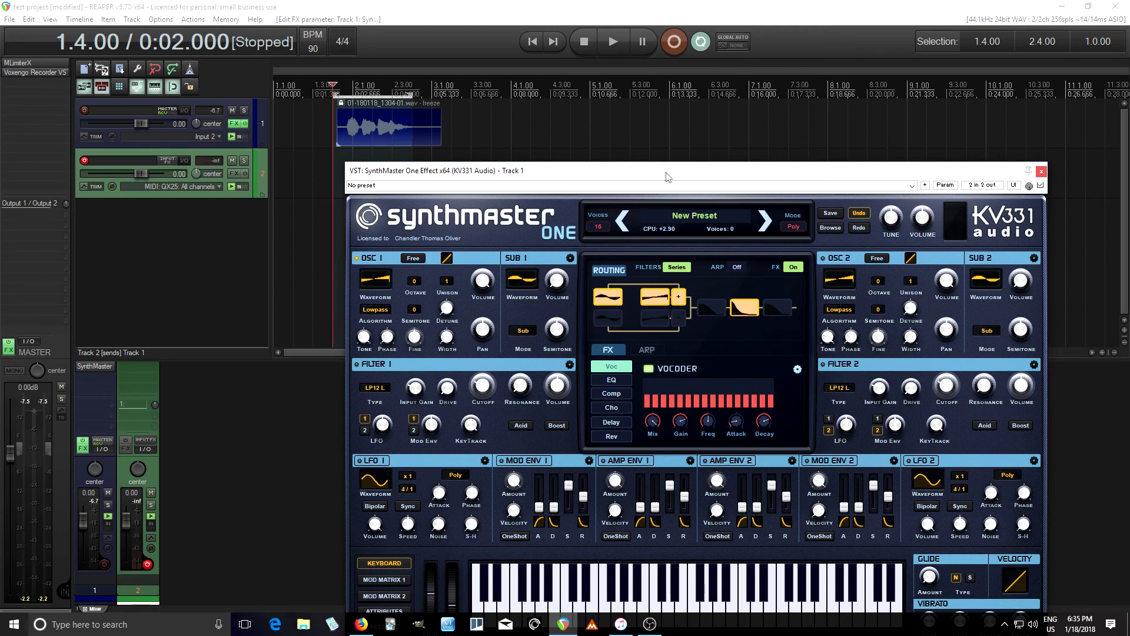
click(613, 42)
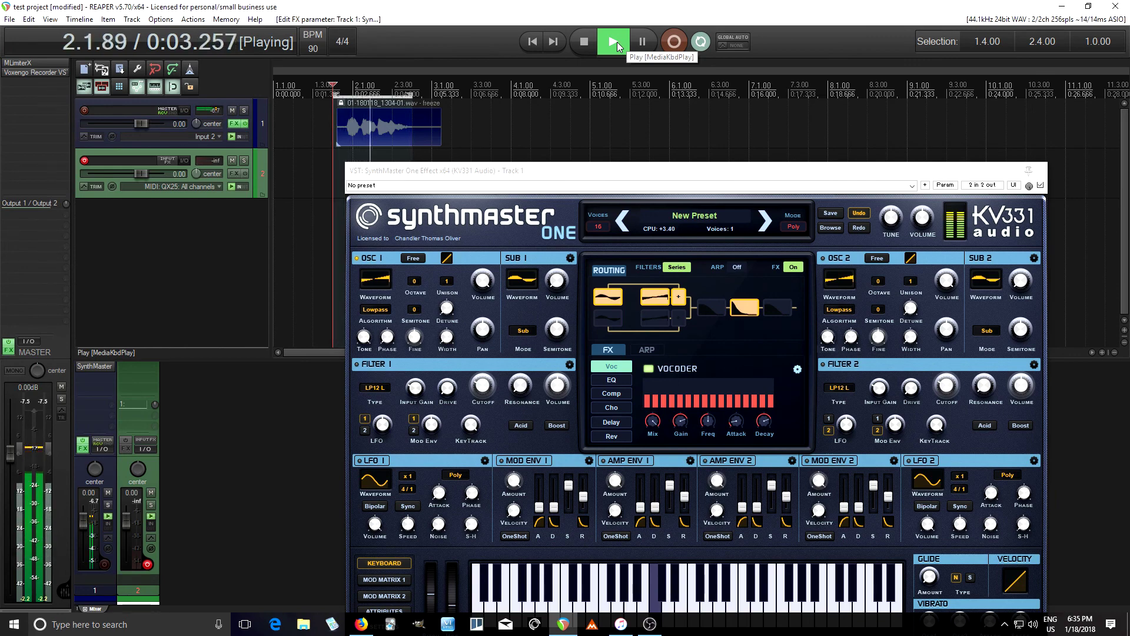
click(584, 46)
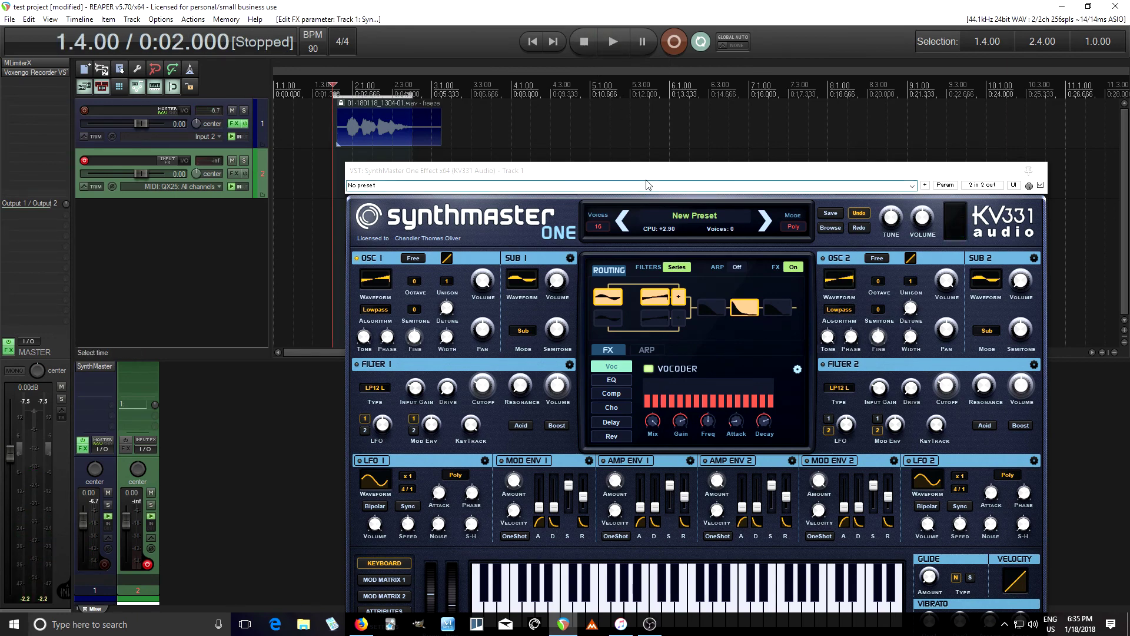
Step: Raise the vocoder's modulator Gain to +20.6 dB and start the loop playing
mouse_move(682, 425)
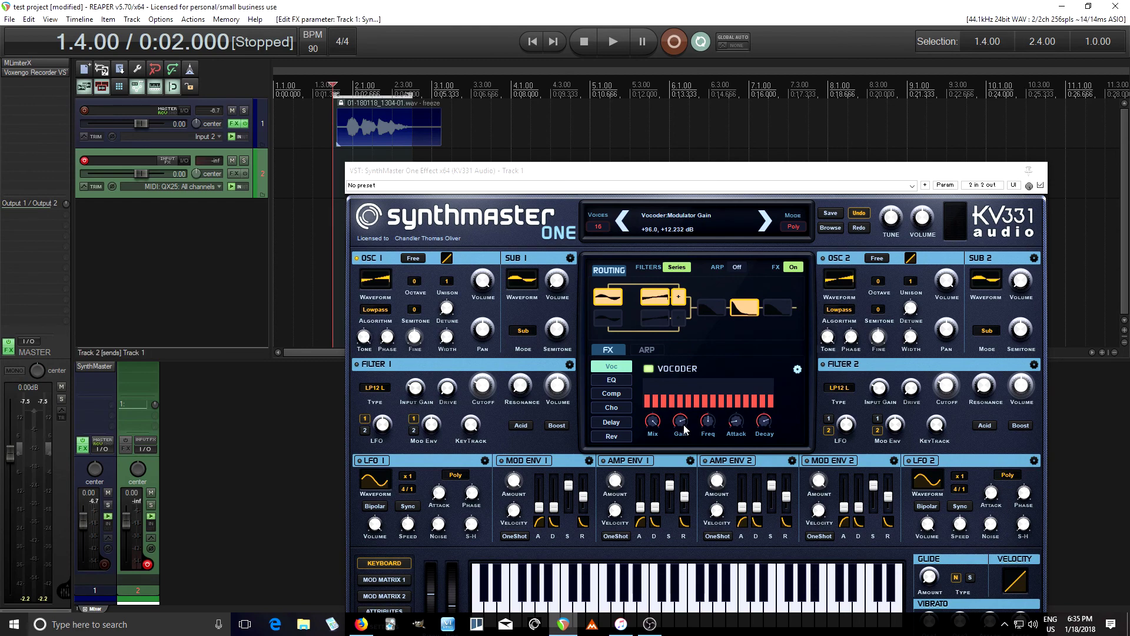
drag(683, 425, 682, 412)
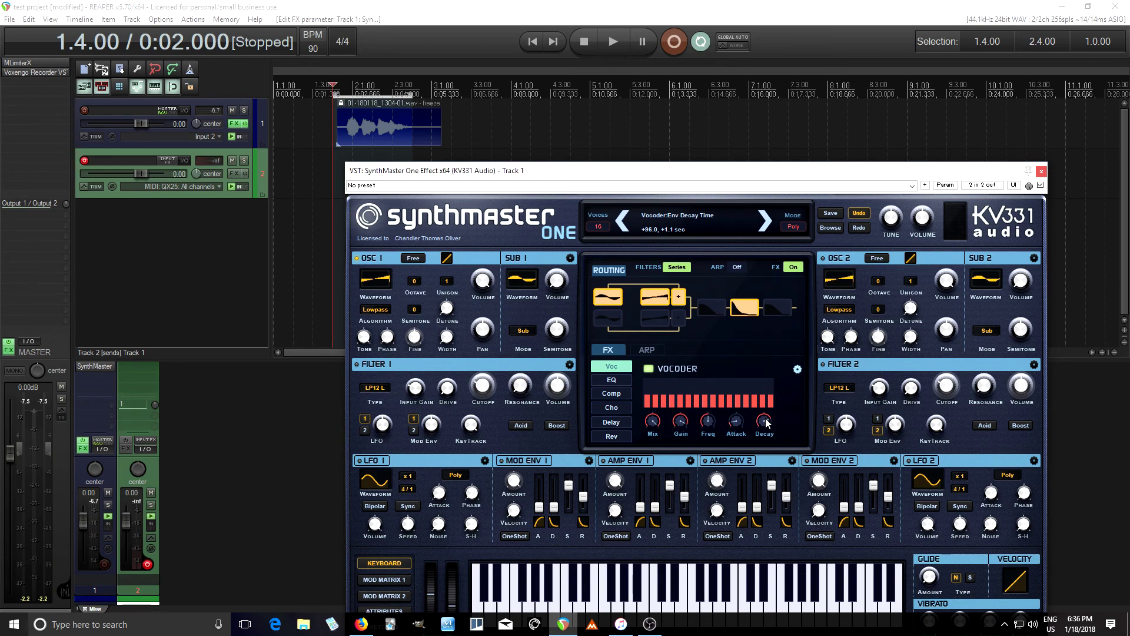
click(620, 39)
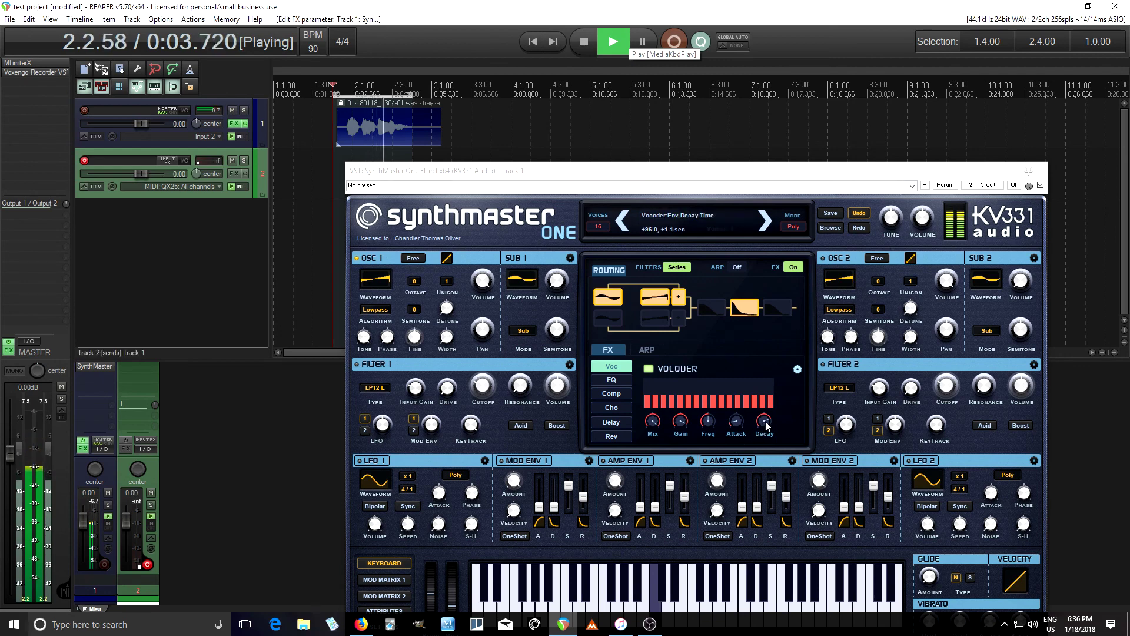
Step: Adjust the vocoder envelope Decay by ear to about 0.10 sec, then stop playback
click(766, 440)
drag(769, 439, 769, 443)
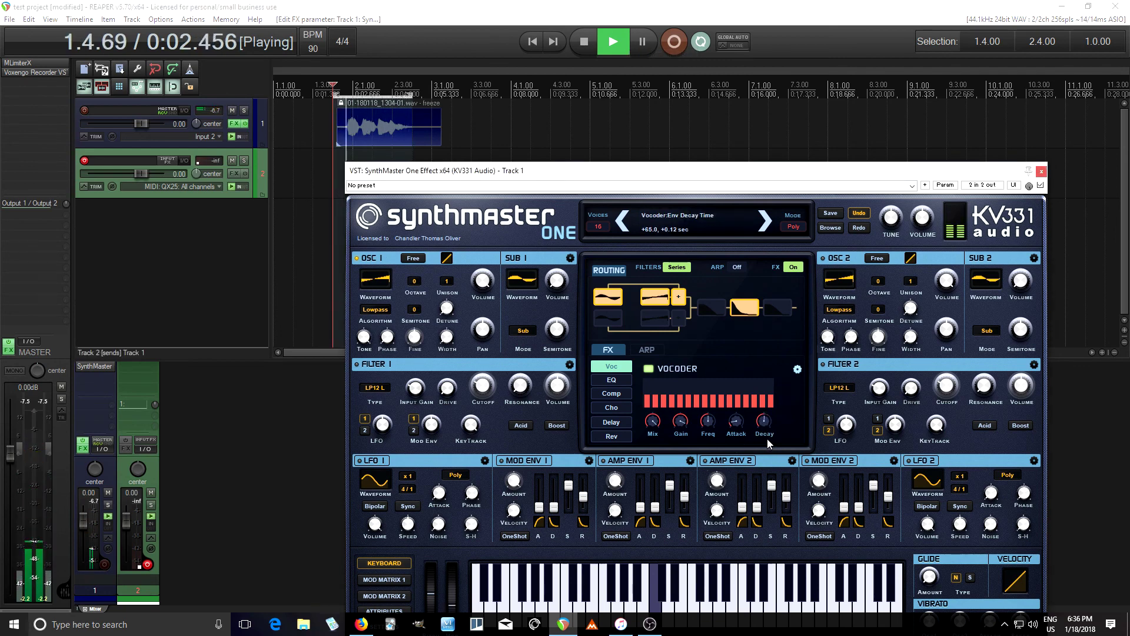
drag(768, 439, 767, 438)
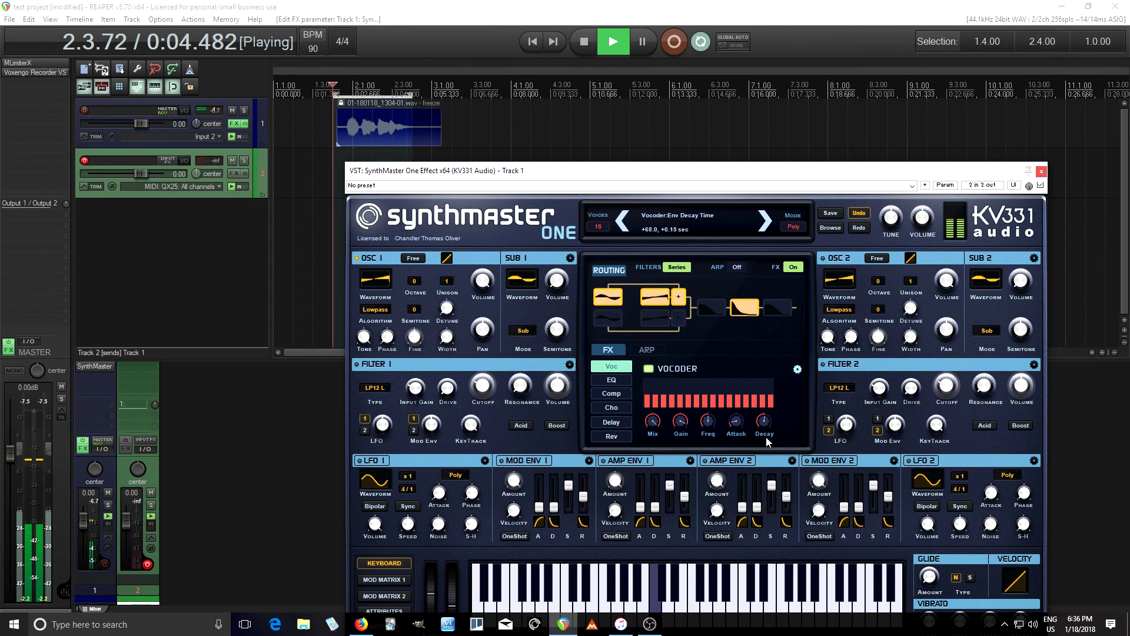
drag(768, 442, 768, 421)
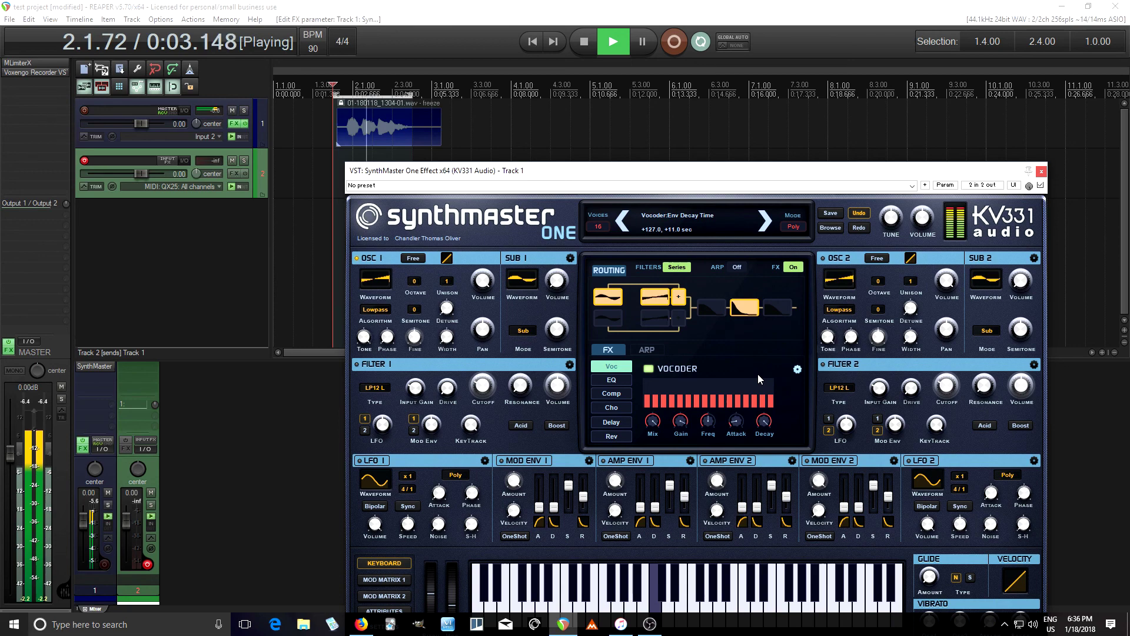
drag(758, 373, 812, 538)
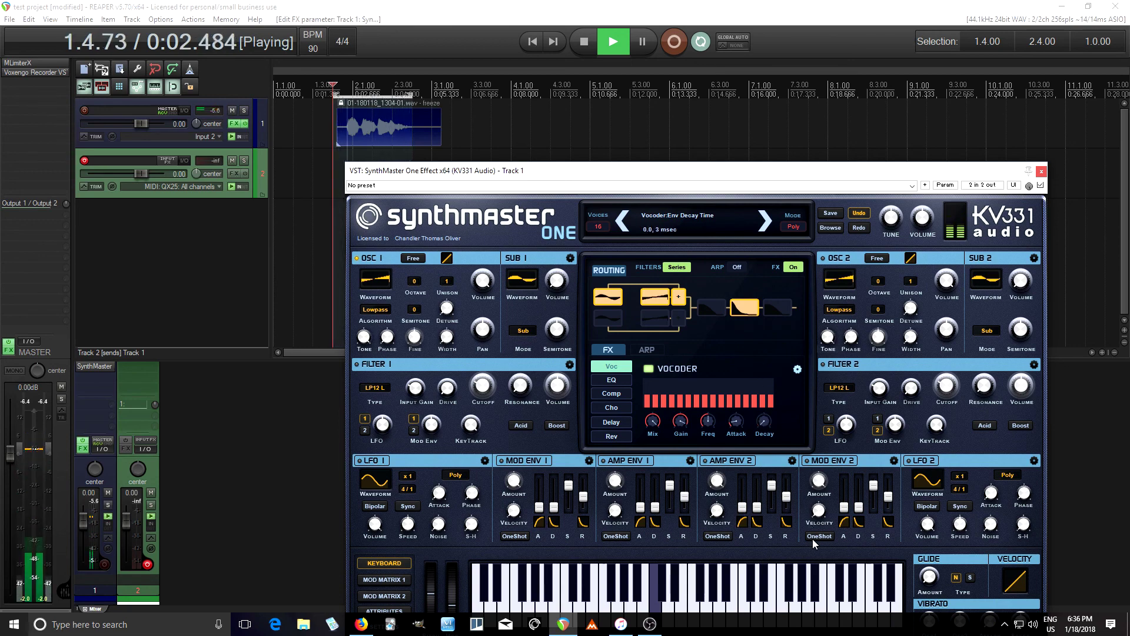
drag(813, 538, 772, 417)
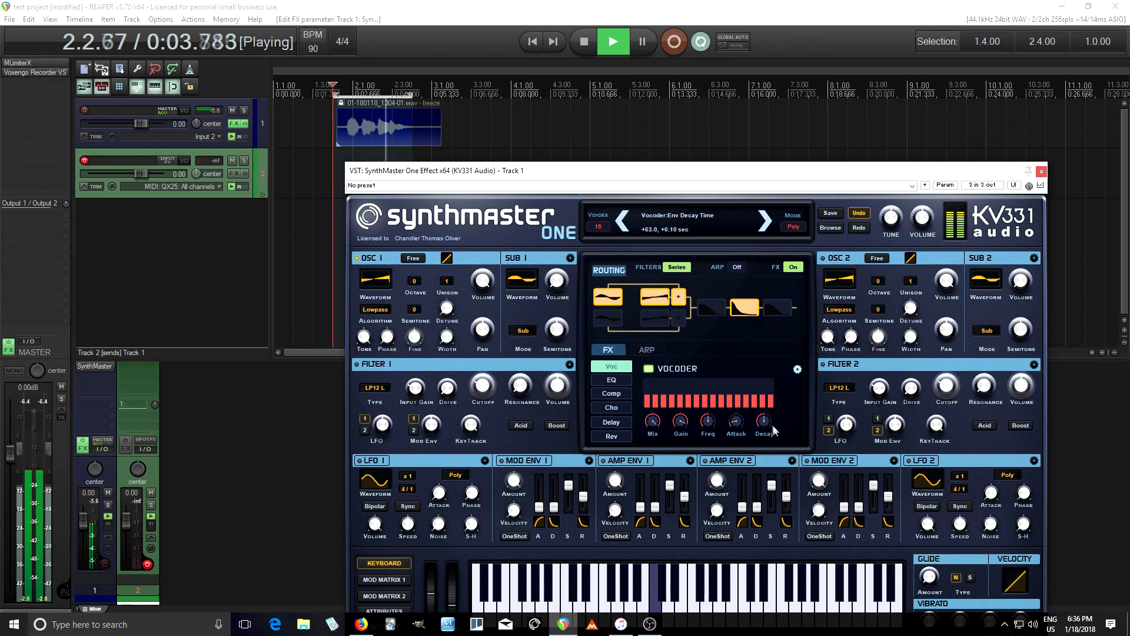
click(584, 41)
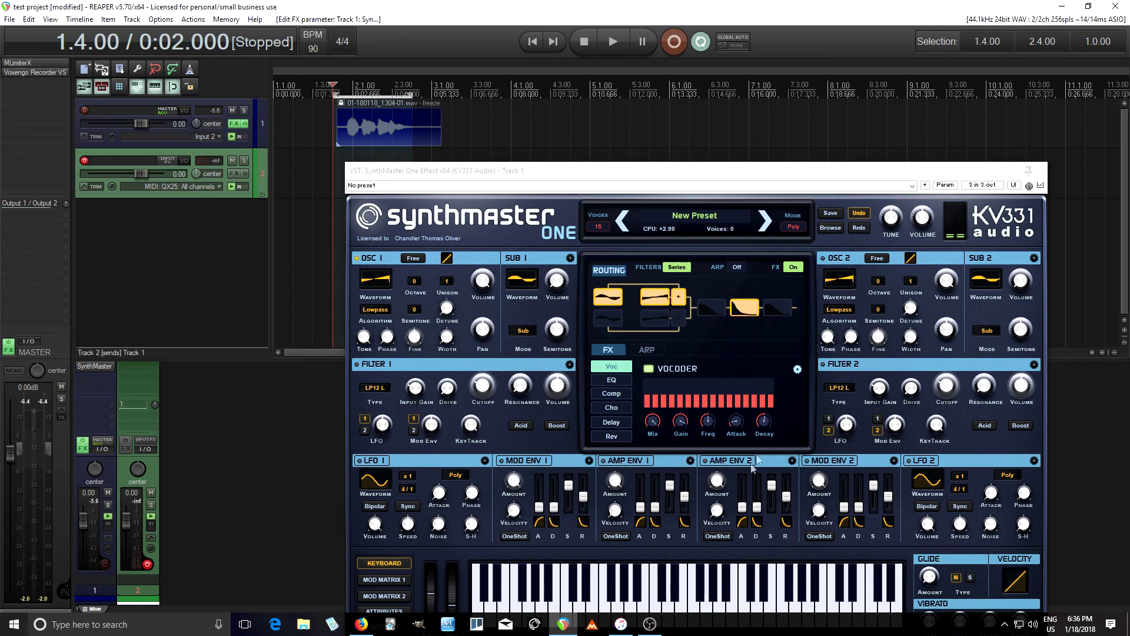
Step: Turn the vocoder Freq knob up to +85.0 while the loop plays
mouse_move(713, 427)
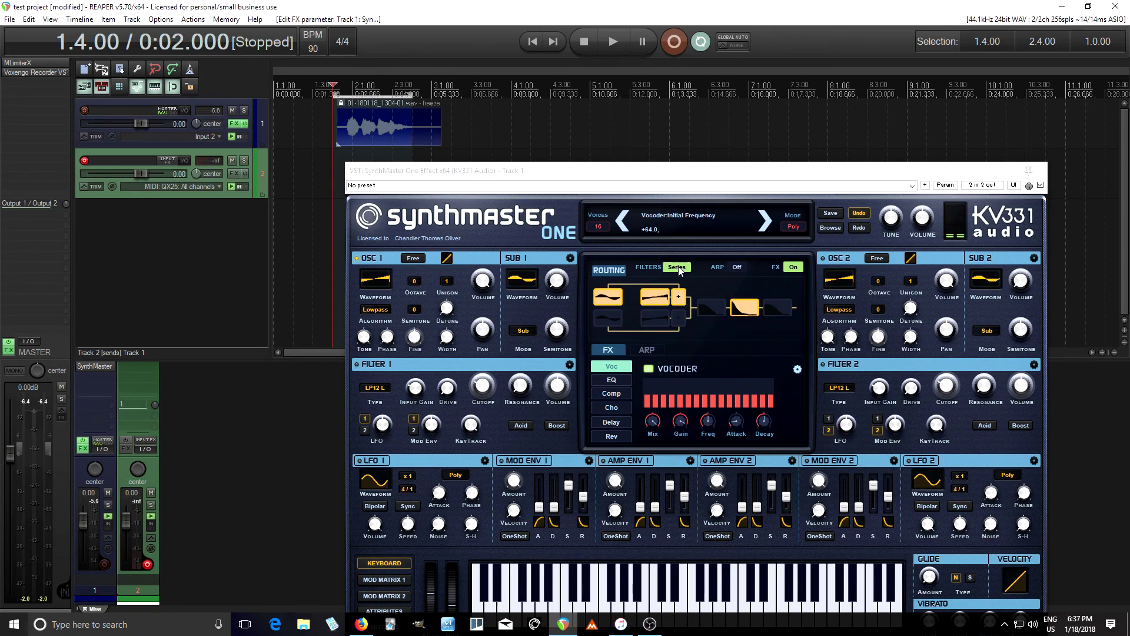
click(614, 45)
click(710, 420)
mouse_move(710, 420)
mouse_down()
mouse_move(700, 375)
mouse_move(730, 496)
mouse_move(709, 417)
mouse_up()
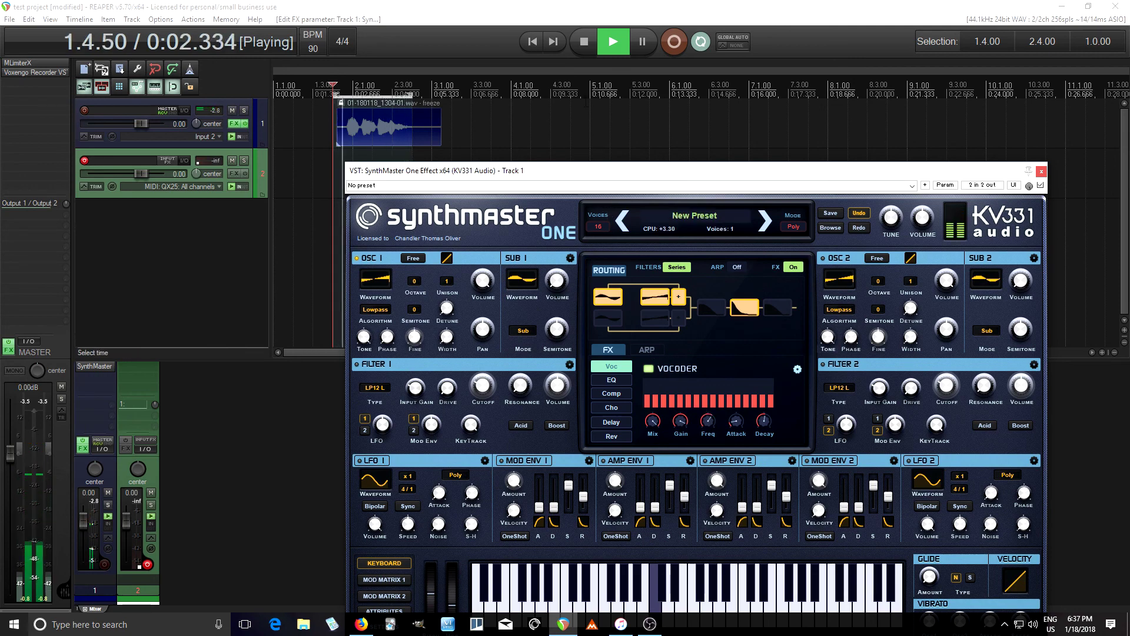
click(584, 42)
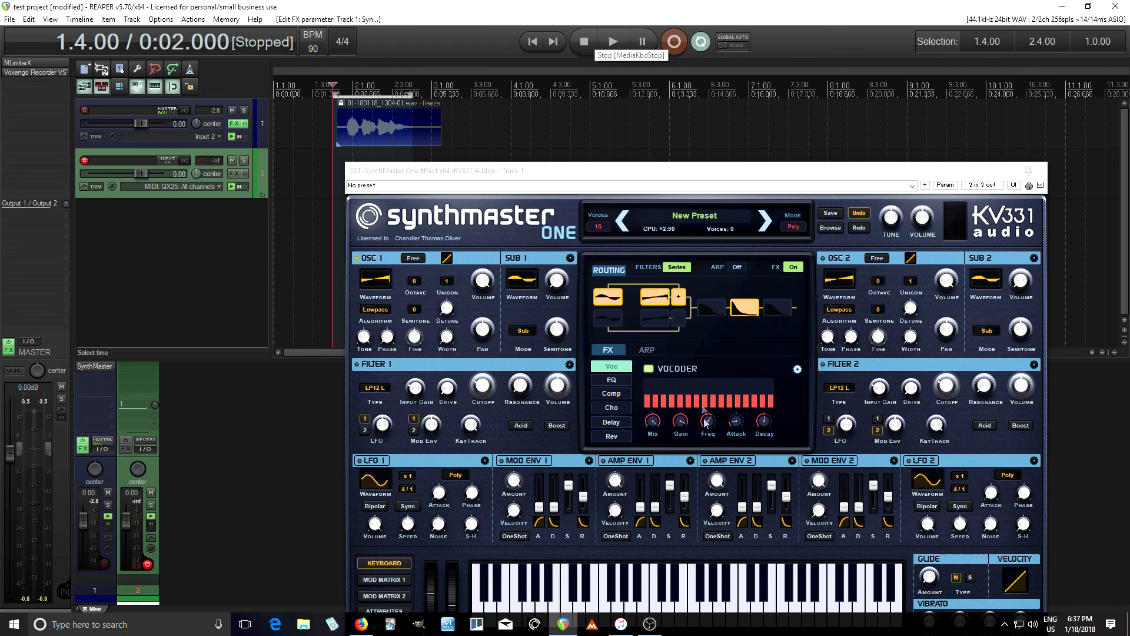
Step: Drag the vocoder band volume bars up to an even level around +24 dB
mouse_move(767, 399)
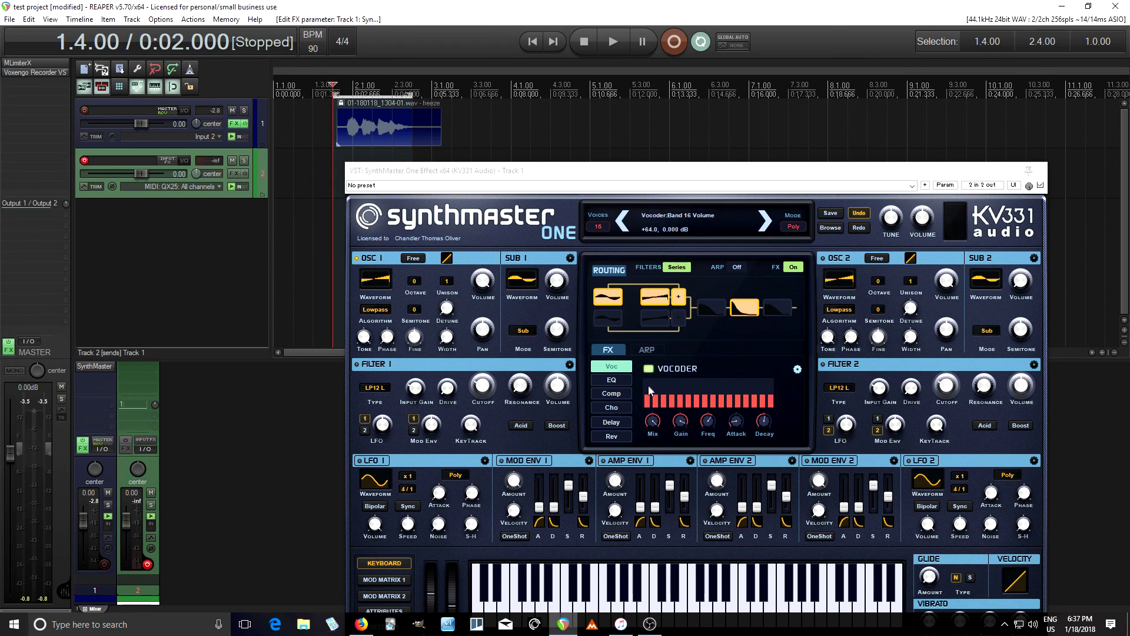
drag(645, 382, 768, 380)
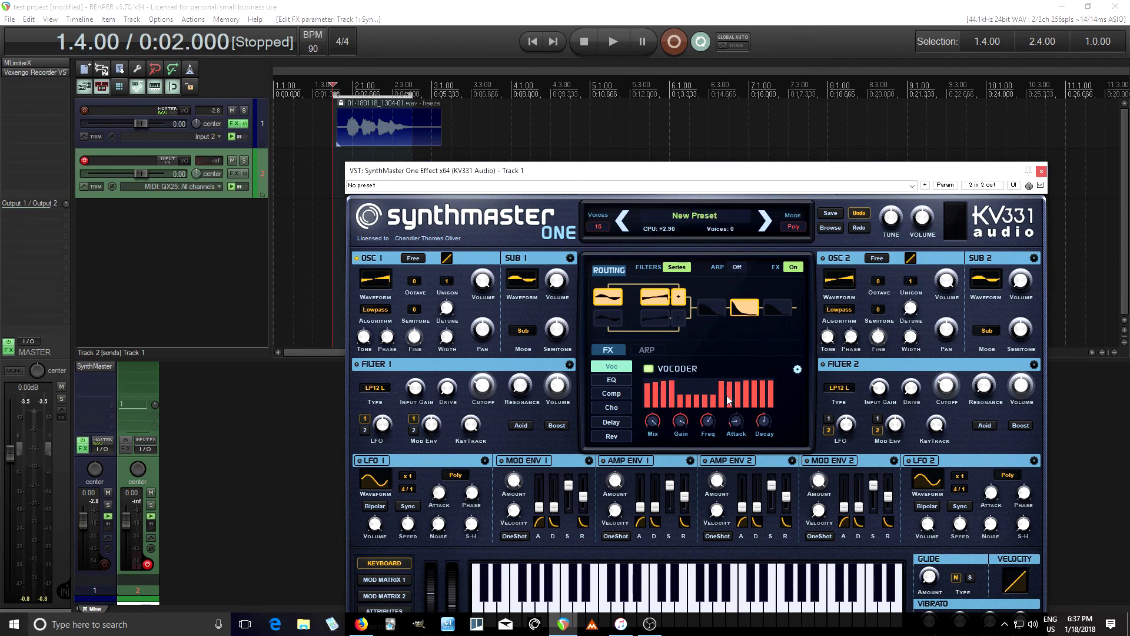
mouse_move(714, 389)
mouse_down()
mouse_move(705, 366)
mouse_move(701, 384)
mouse_move(681, 381)
mouse_up()
Step: Lower vocoder bands 15–16 and 1–2 during playback, leaving band 2 near +15.3 dB
click(613, 45)
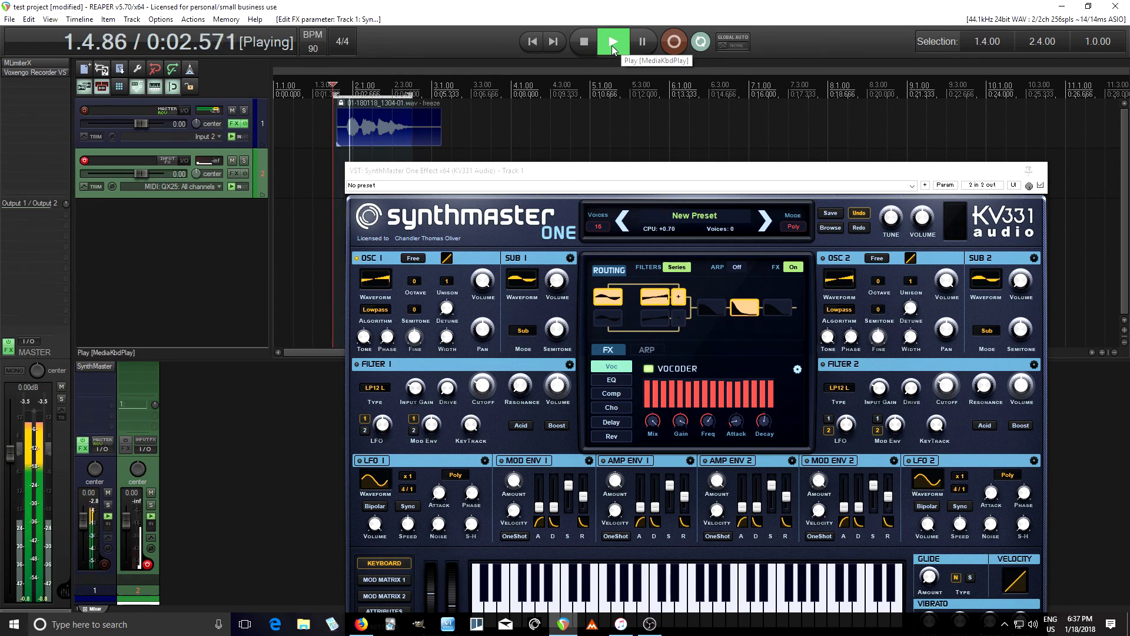
click(926, 229)
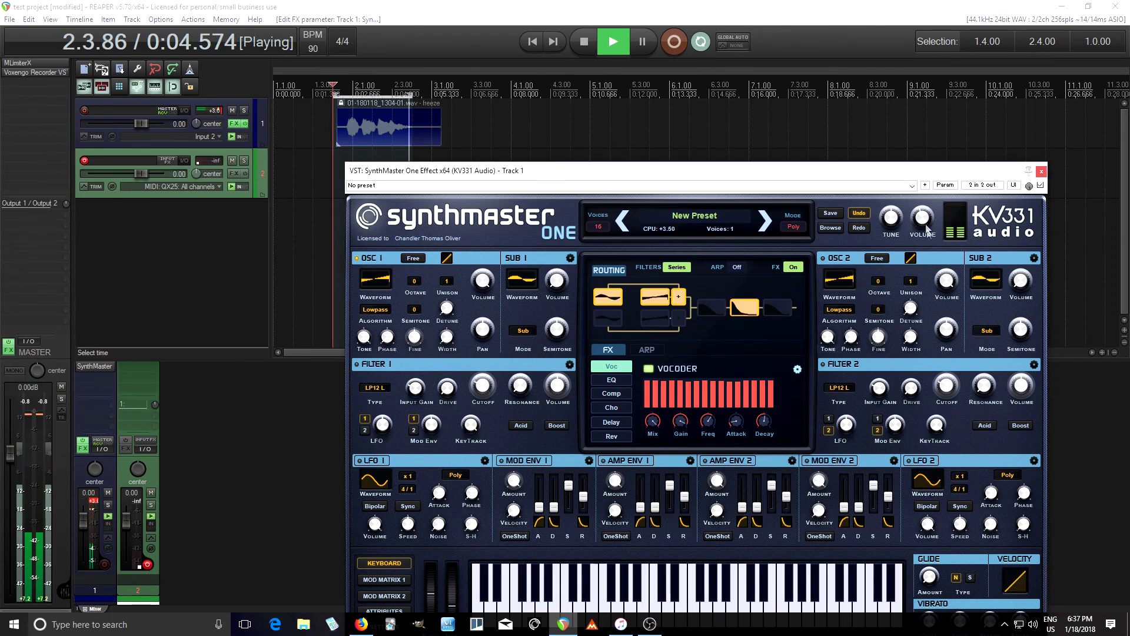
click(591, 43)
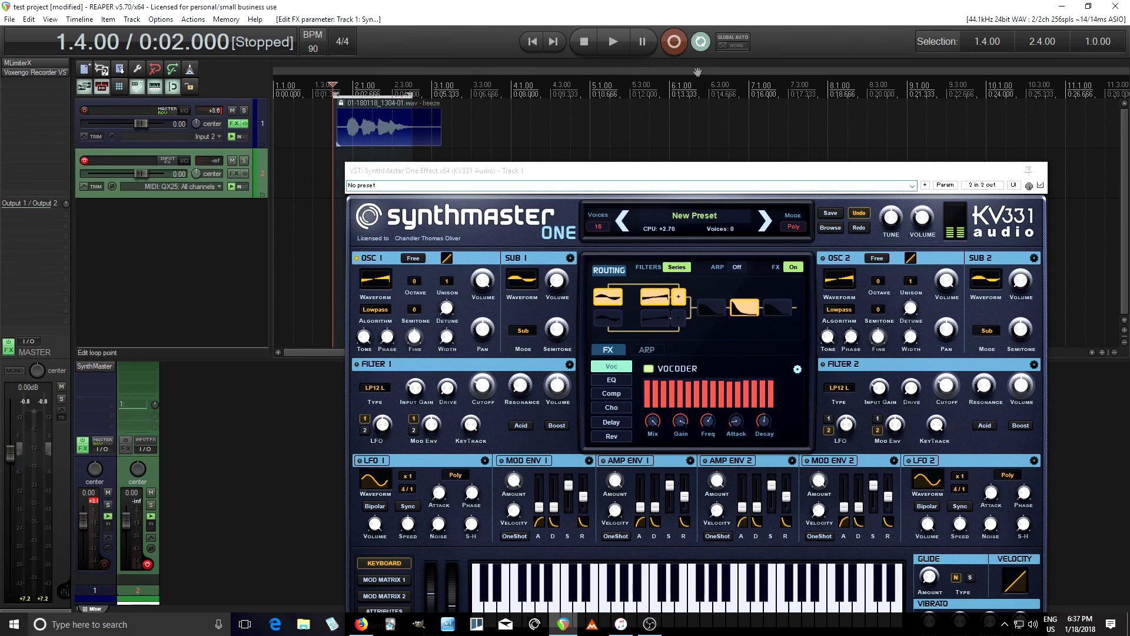
click(620, 41)
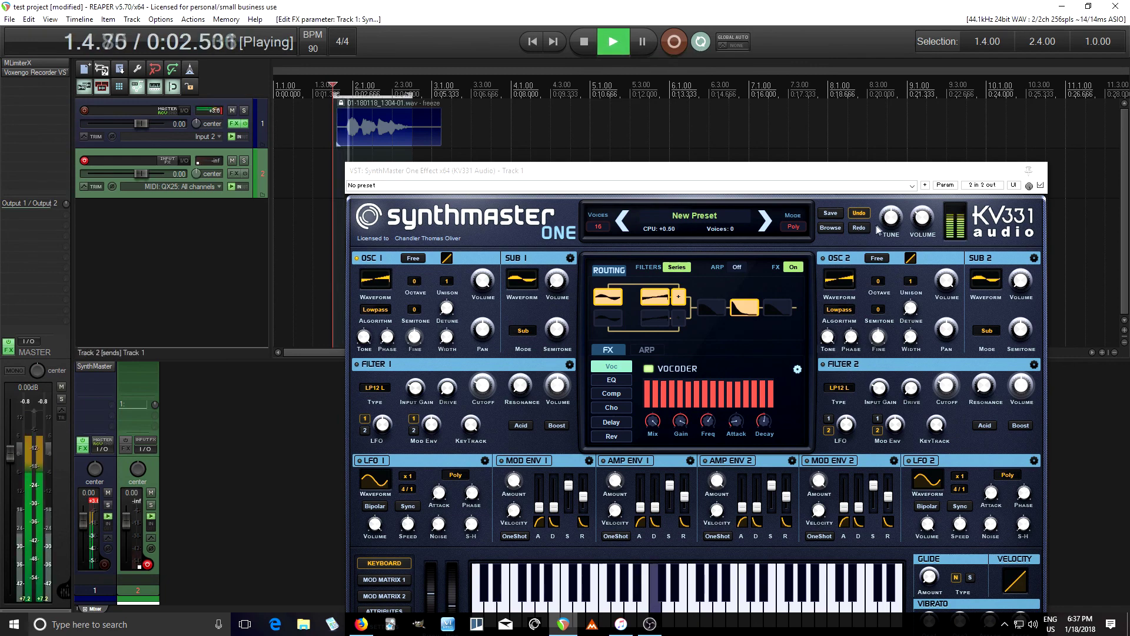
click(783, 401)
drag(782, 397, 747, 386)
mouse_move(650, 387)
mouse_down()
mouse_move(652, 400)
mouse_move(659, 384)
mouse_up()
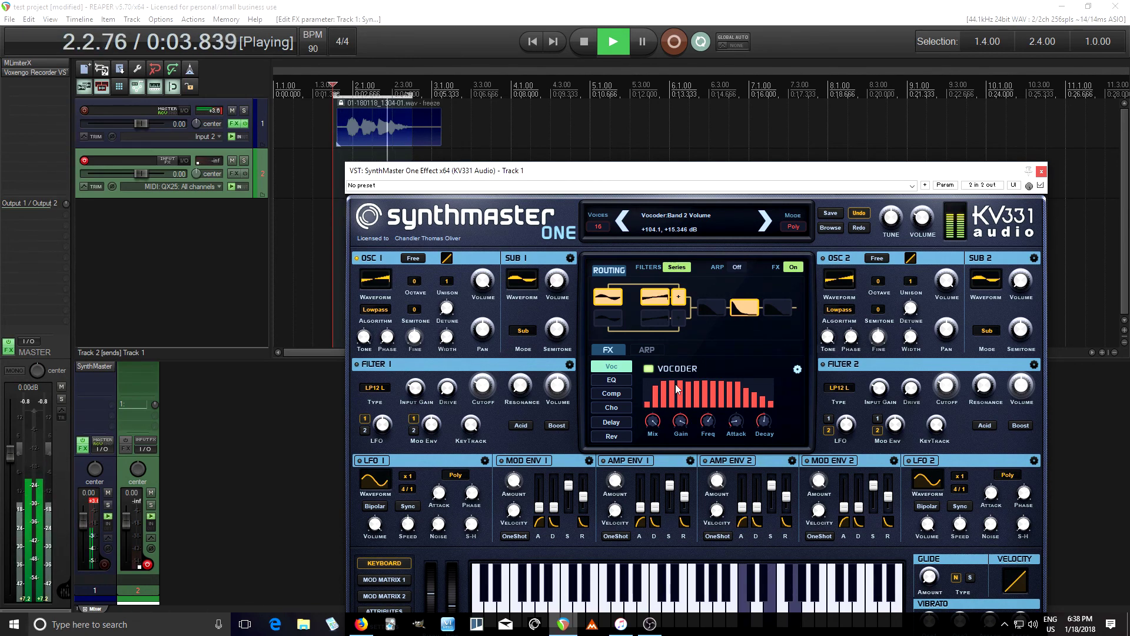
click(586, 48)
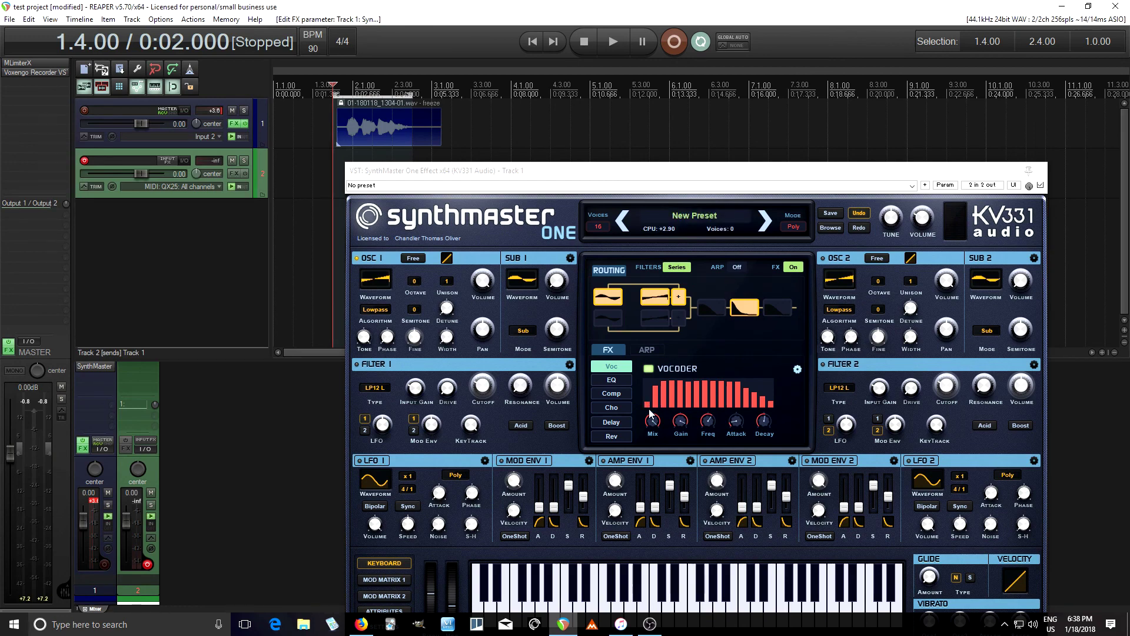
click(357, 364)
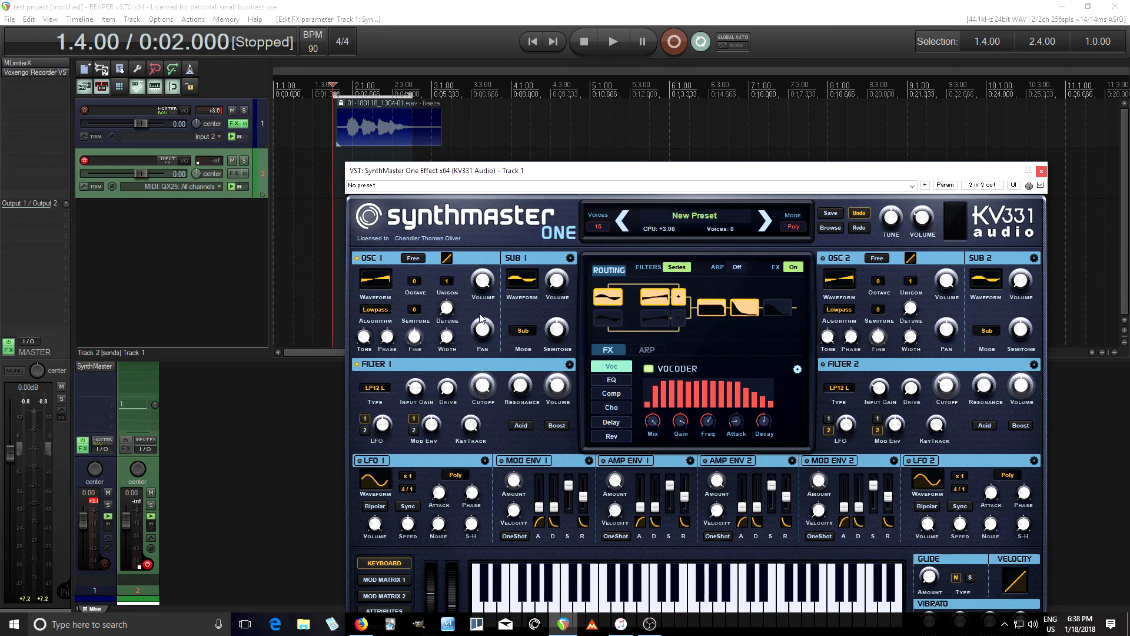
click(614, 40)
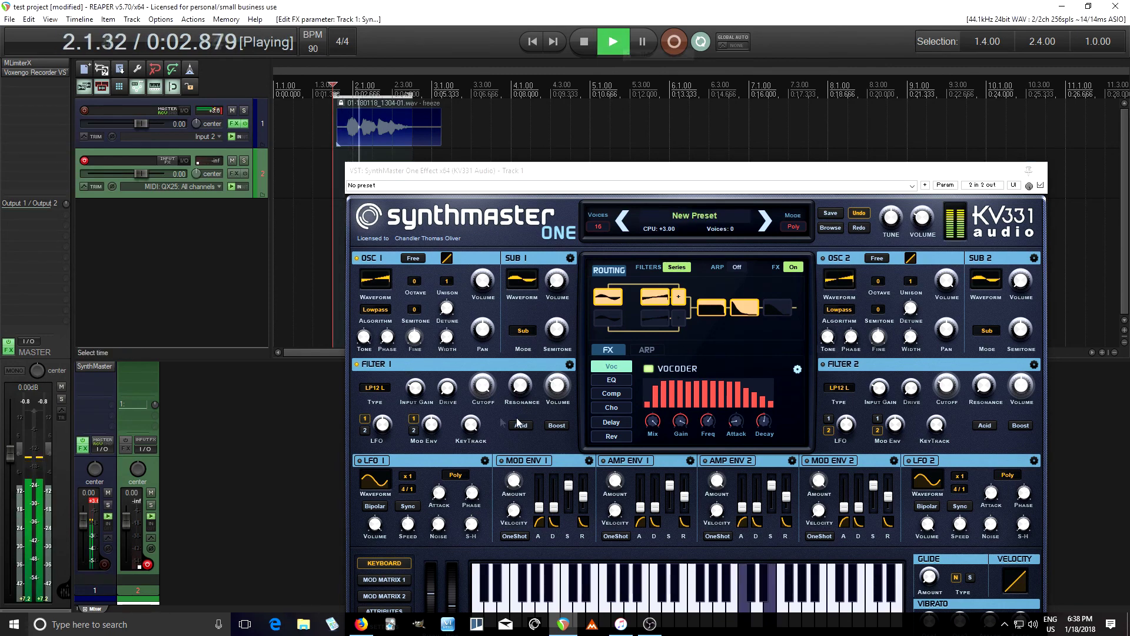
click(484, 391)
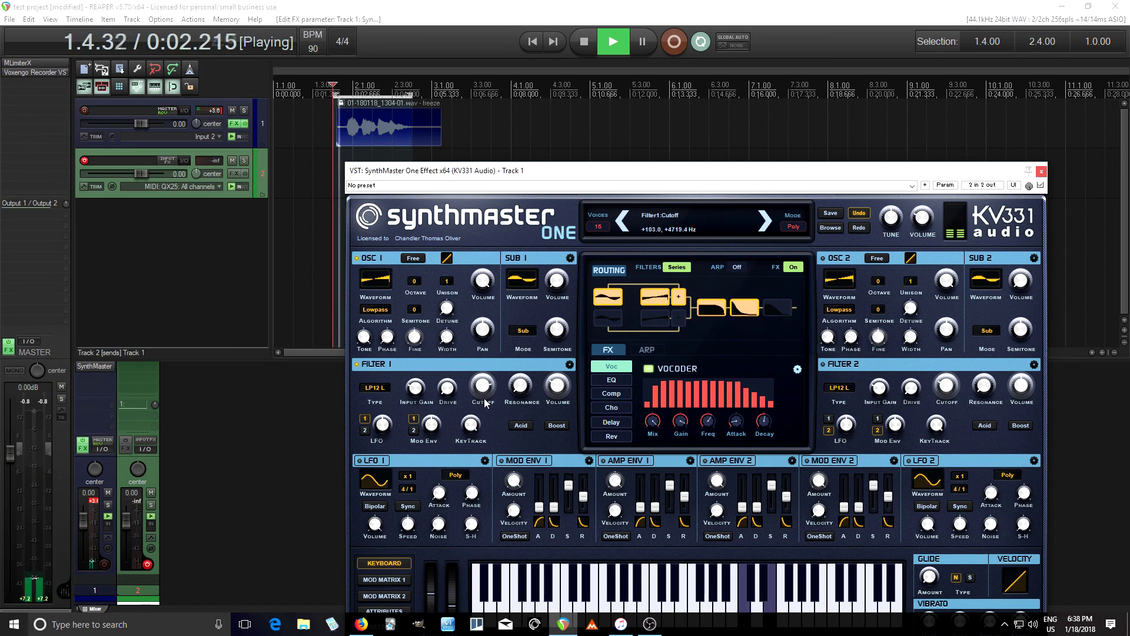
mouse_move(485, 401)
mouse_down()
mouse_move(489, 413)
mouse_move(489, 402)
mouse_up()
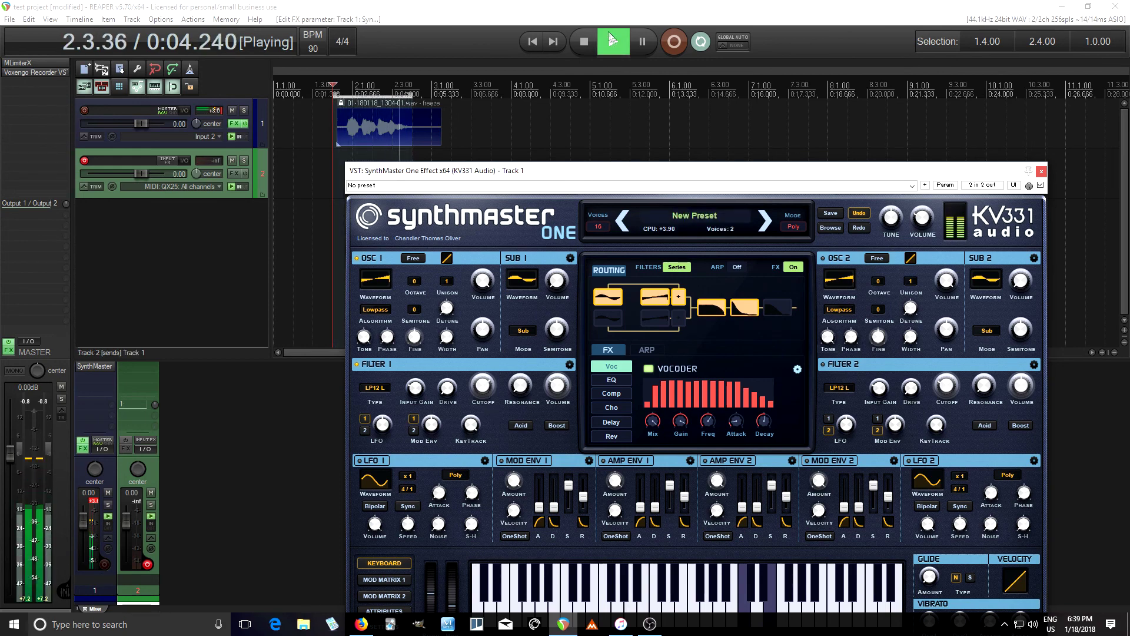
click(585, 41)
click(559, 384)
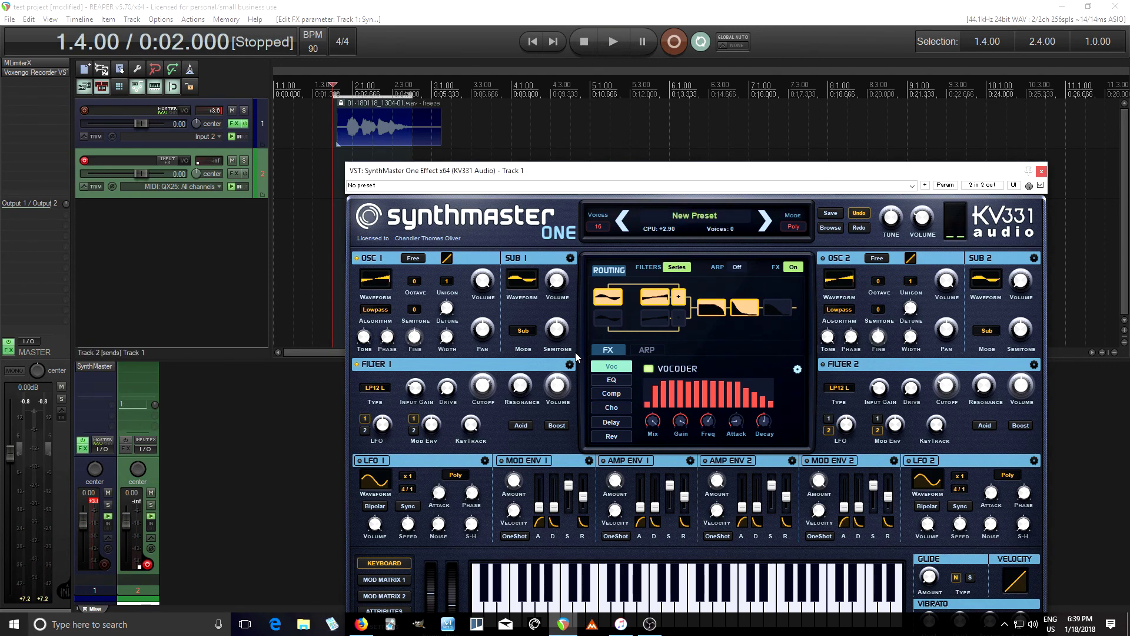
click(222, 113)
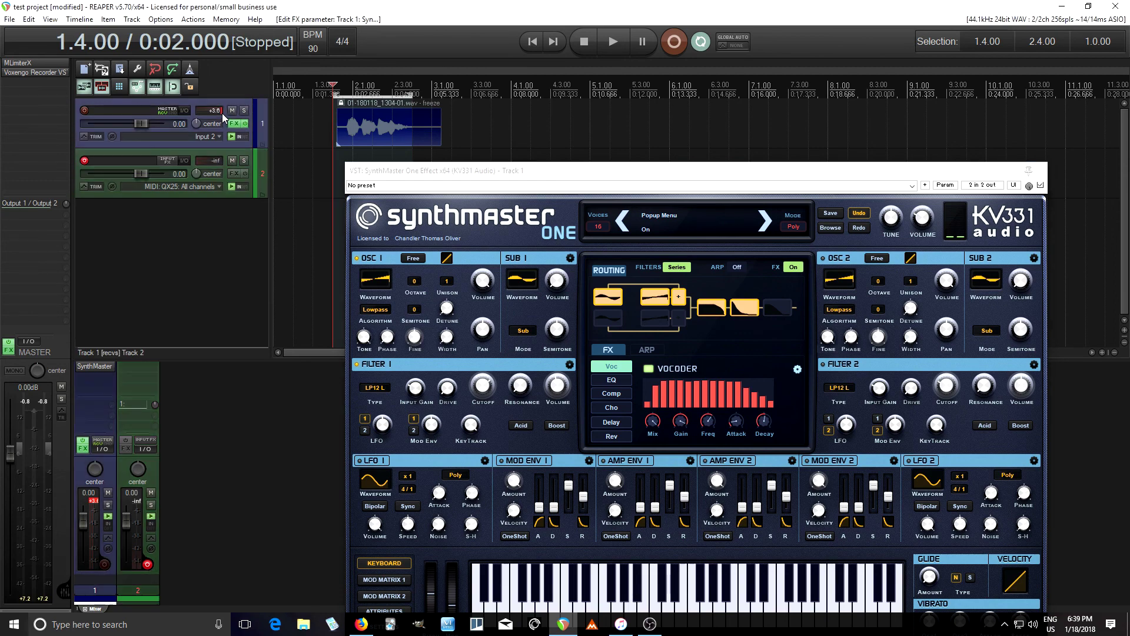
Step: Clear Track 1's clip indicator, then add MAutoEqualizer from Quick FX > EQs and remove it again
click(221, 113)
right_click(94, 382)
mouse_move(261, 475)
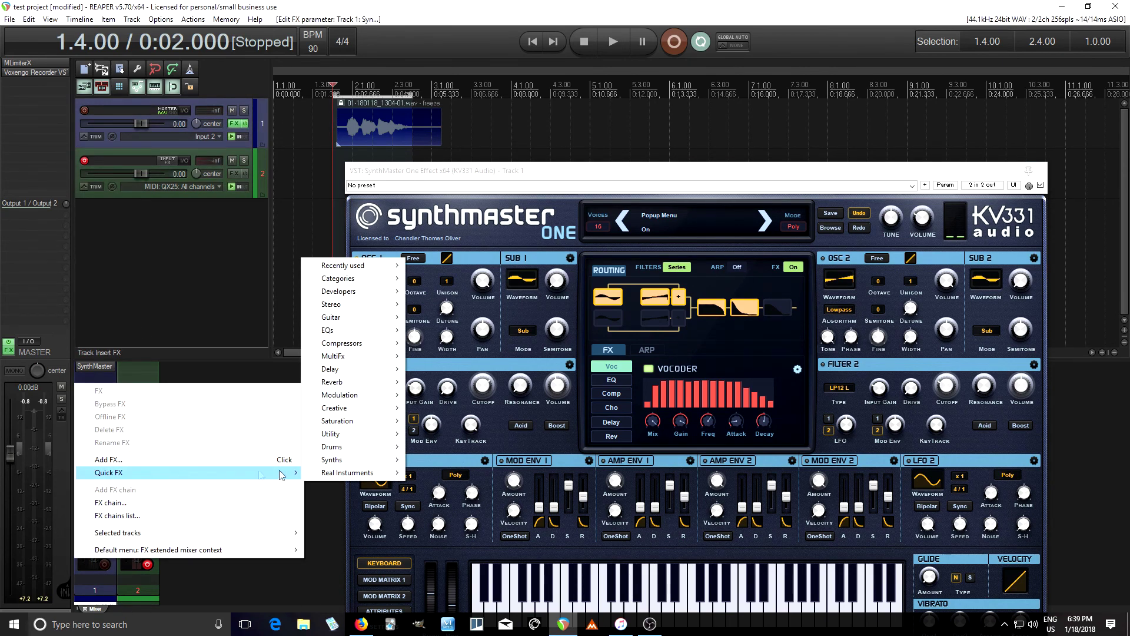
mouse_move(405, 336)
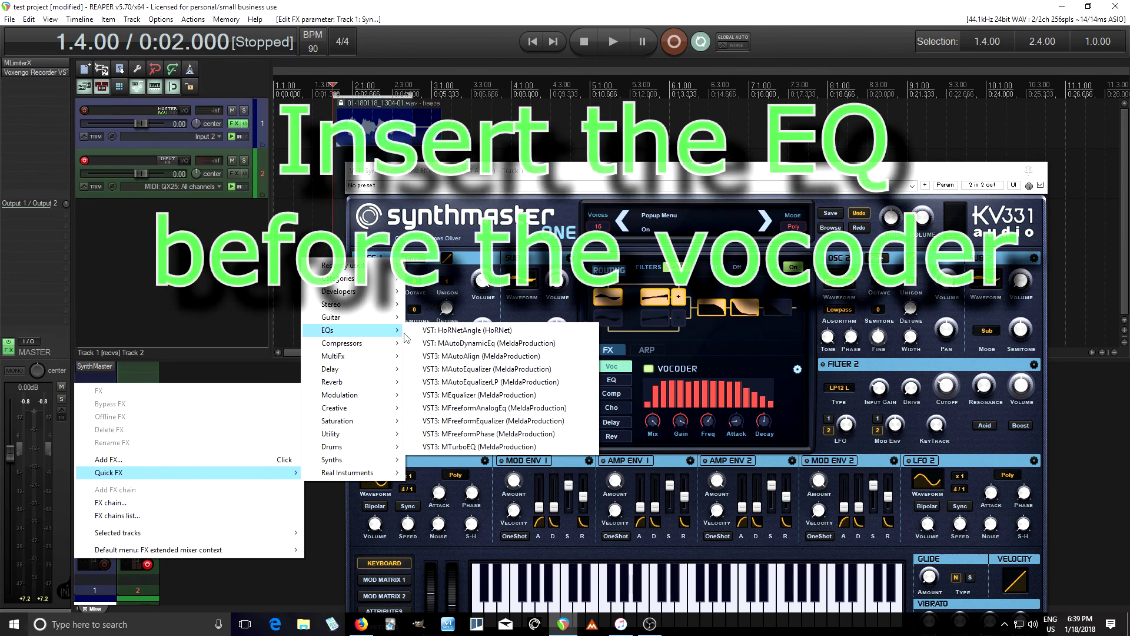
click(516, 369)
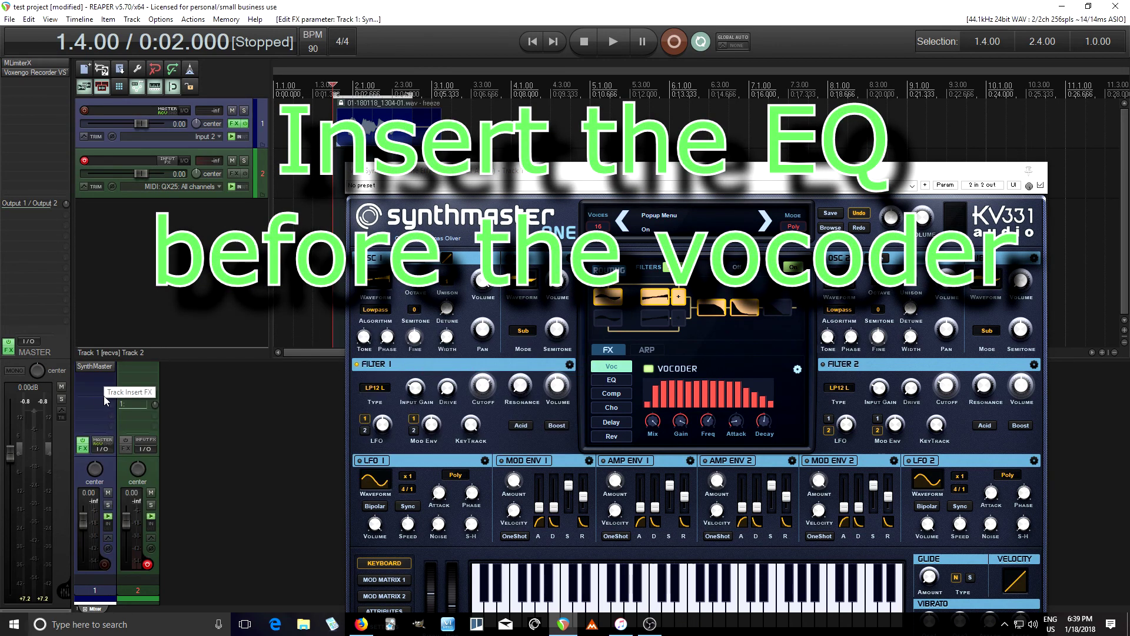
drag(98, 387, 99, 370)
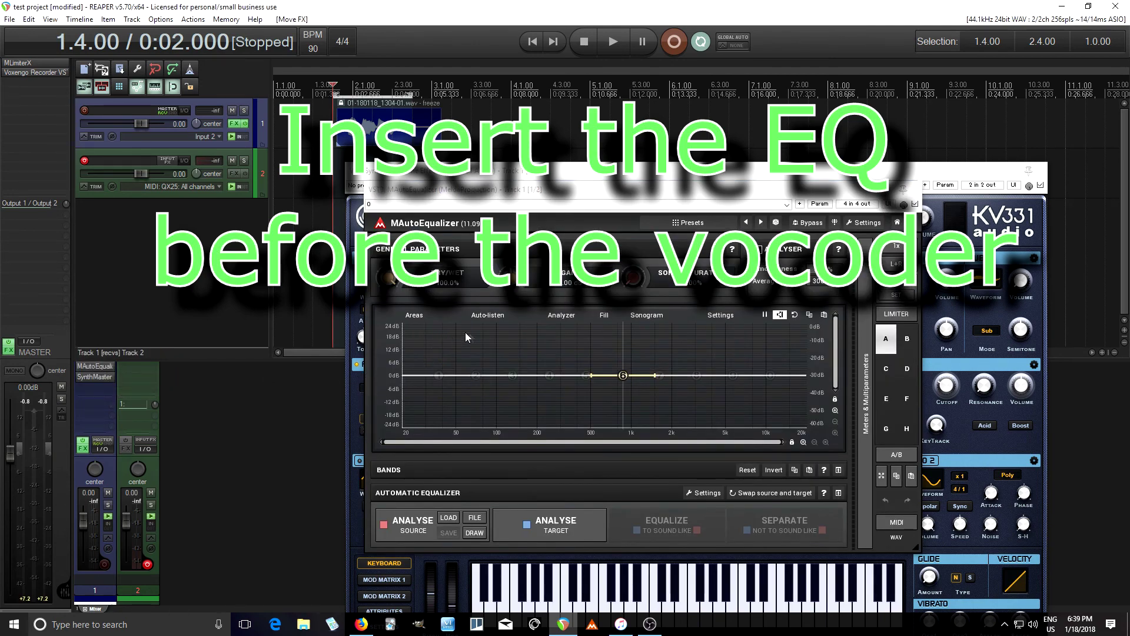
click(917, 190)
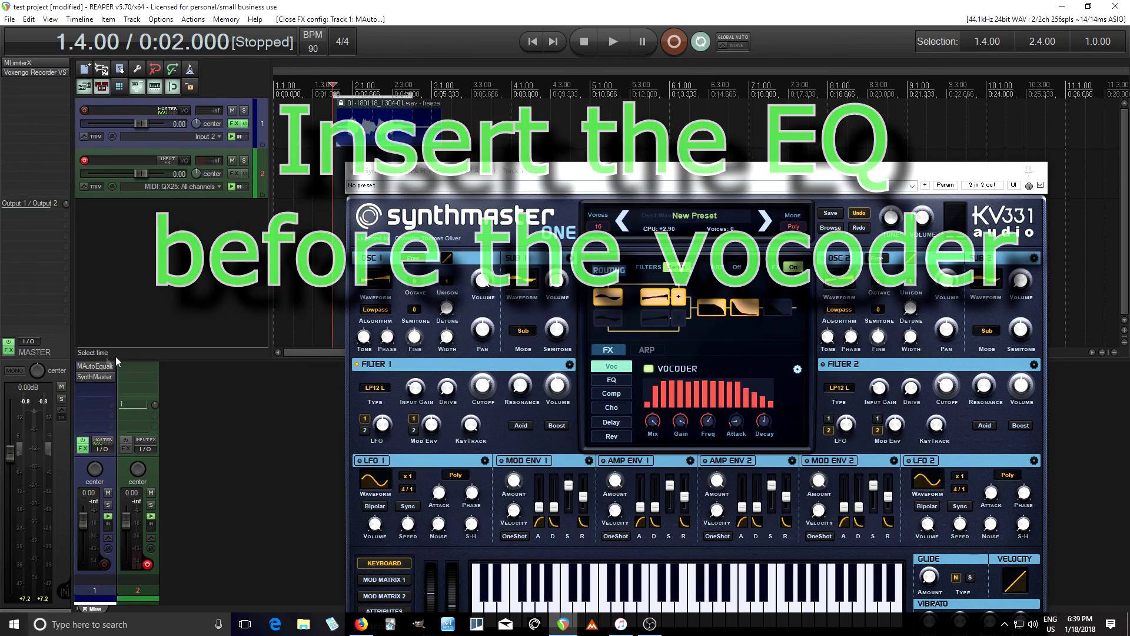
right_click(96, 367)
click(128, 420)
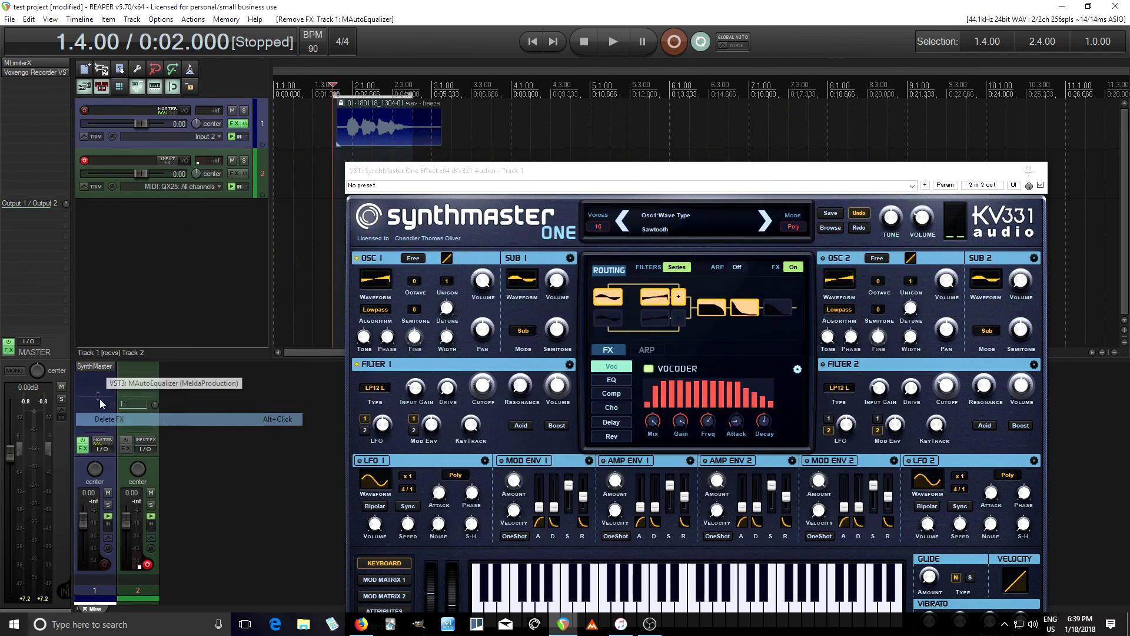
Step: Insert MAutoDynamicEq into Track 1's chain ahead of SynthMaster One
right_click(90, 380)
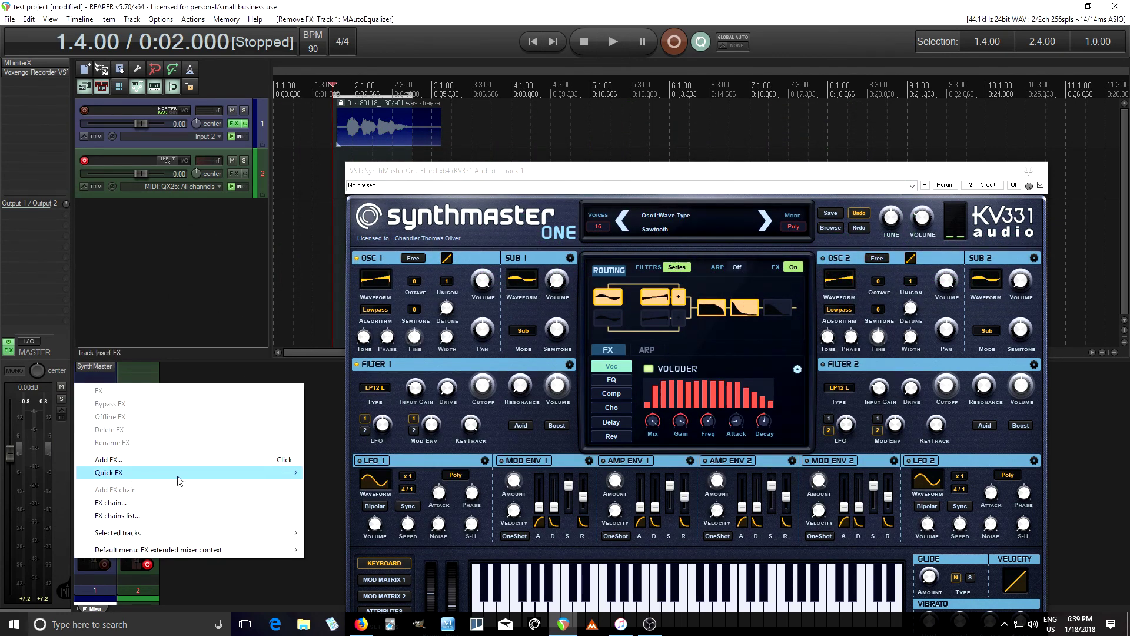
mouse_move(183, 475)
mouse_move(346, 335)
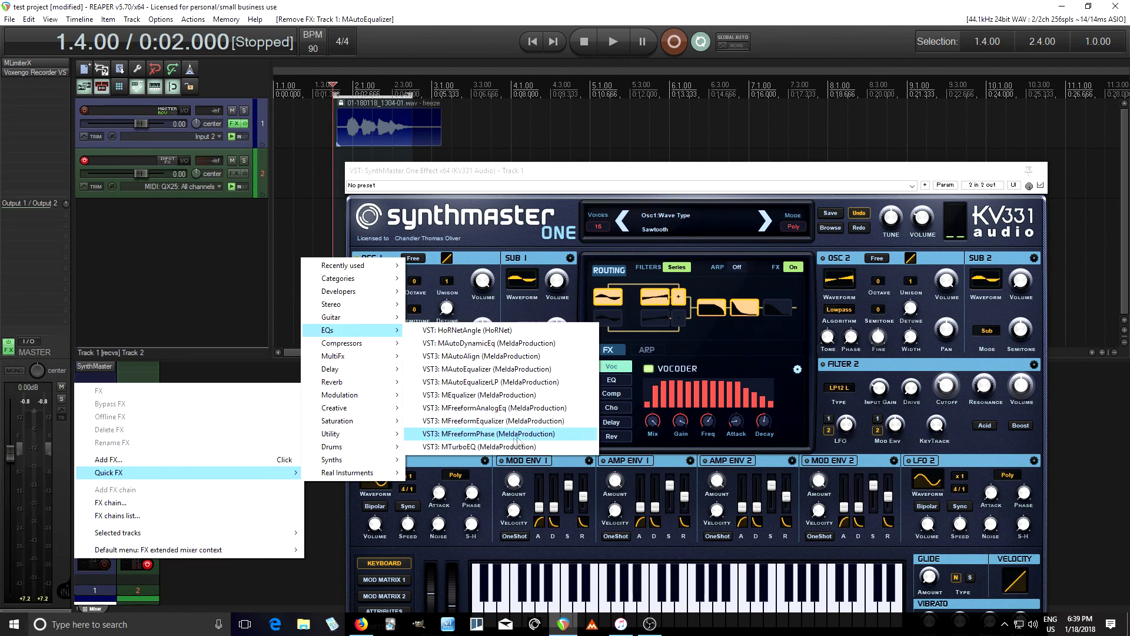
click(486, 344)
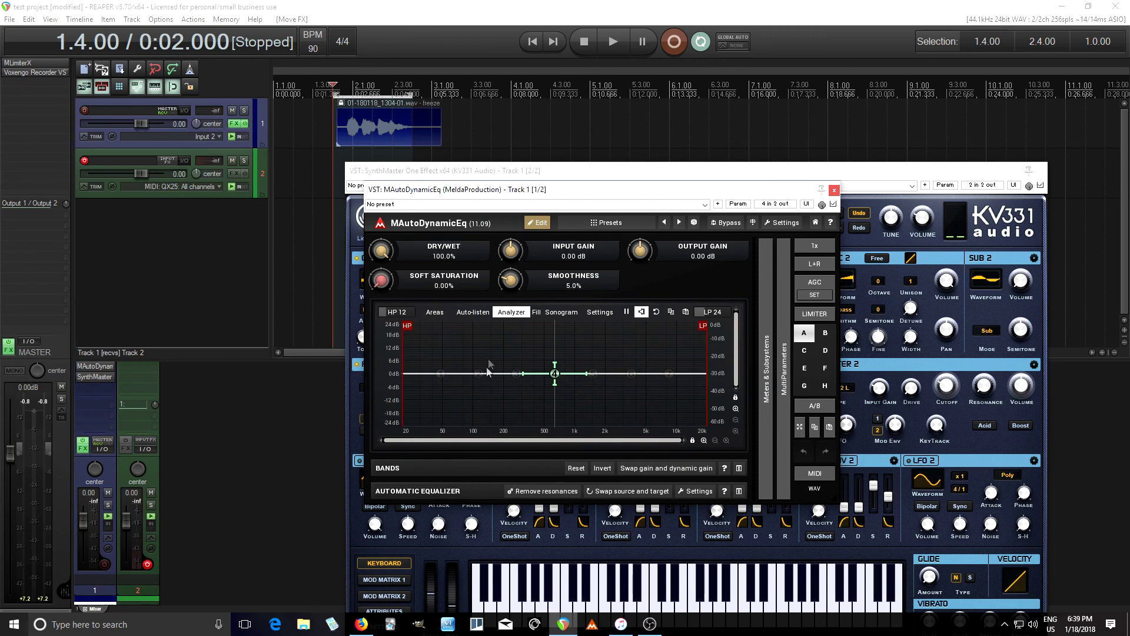
Step: Set MAutoDynamicEq's high-pass near 93 Hz and low-pass near 5 kHz; drop vocoder band 1 to about -7 dB
click(615, 46)
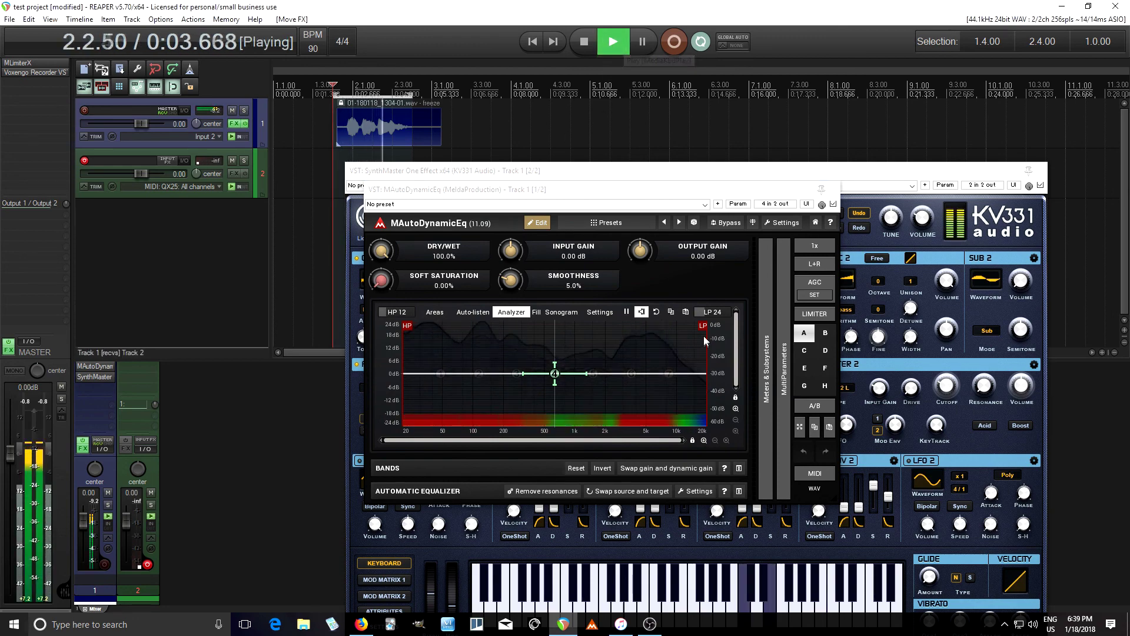
drag(703, 330, 644, 337)
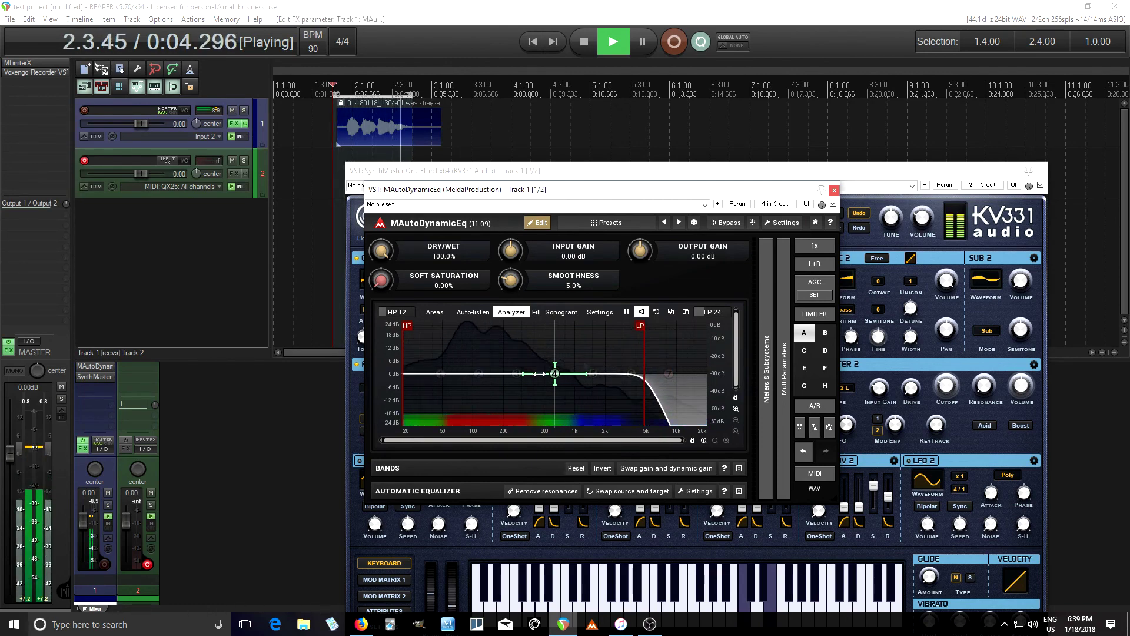
drag(406, 333, 483, 331)
mouse_move(658, 189)
mouse_down()
mouse_move(509, 159)
mouse_move(390, 159)
mouse_up()
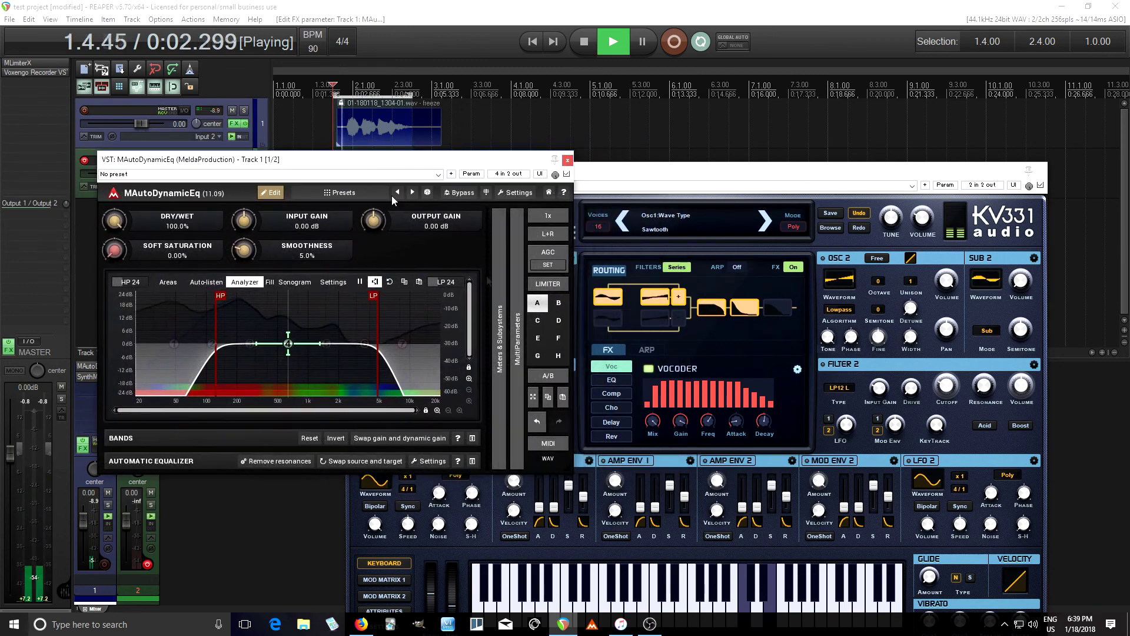
mouse_move(645, 390)
mouse_down()
mouse_move(650, 402)
mouse_move(659, 387)
mouse_move(753, 388)
mouse_up()
click(586, 44)
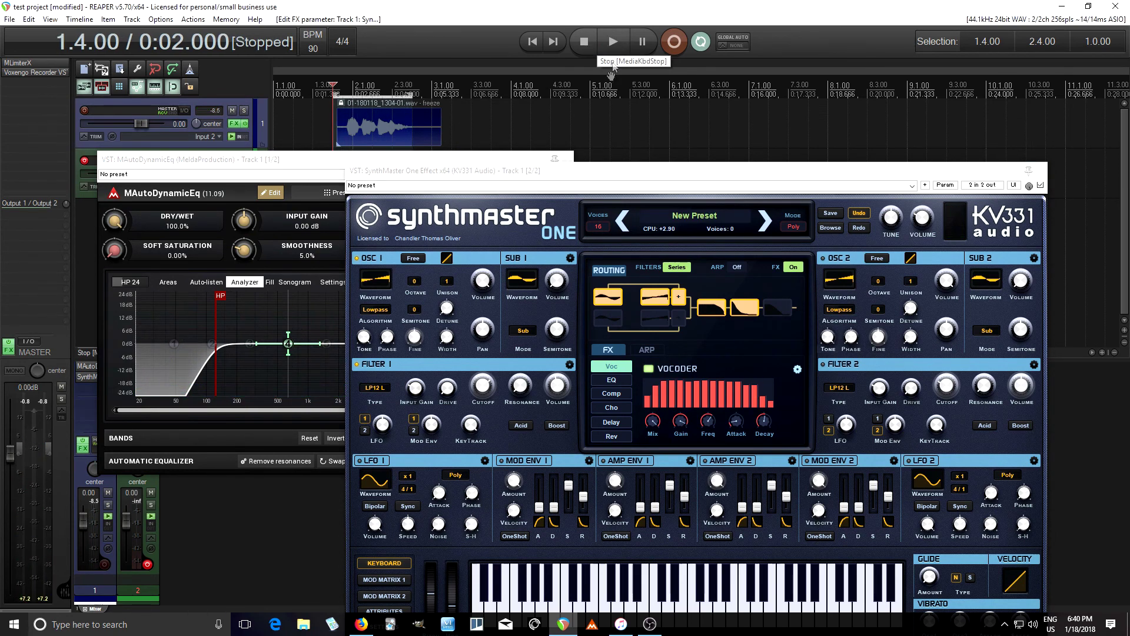
Step: Close the MAutoDynamicEq window and enable SynthMaster One's Delay effect
click(567, 161)
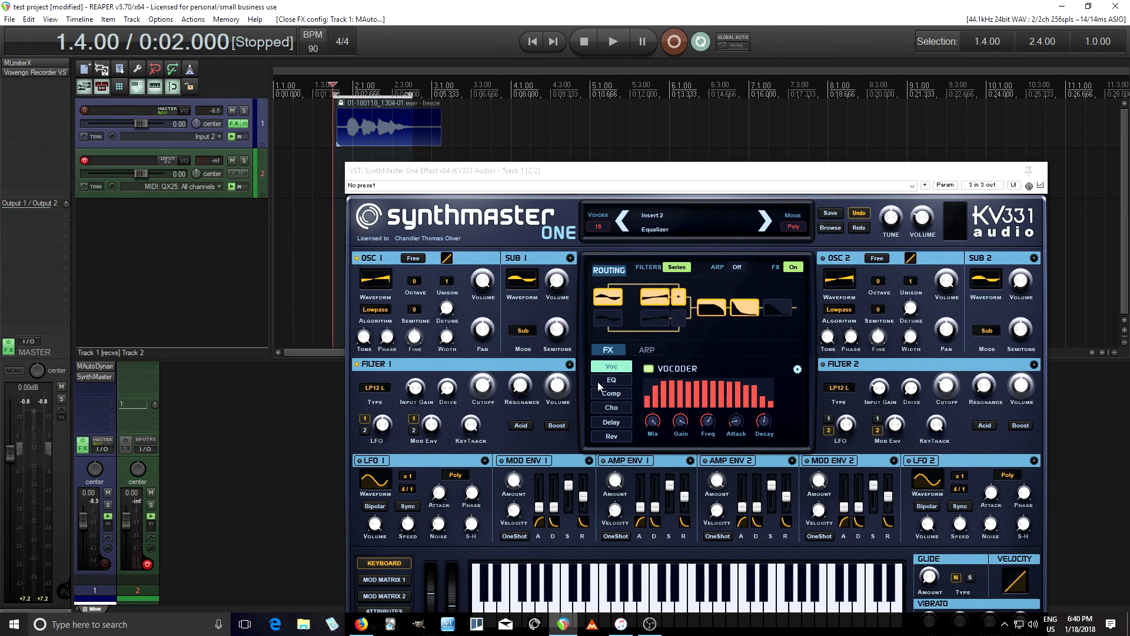
click(610, 422)
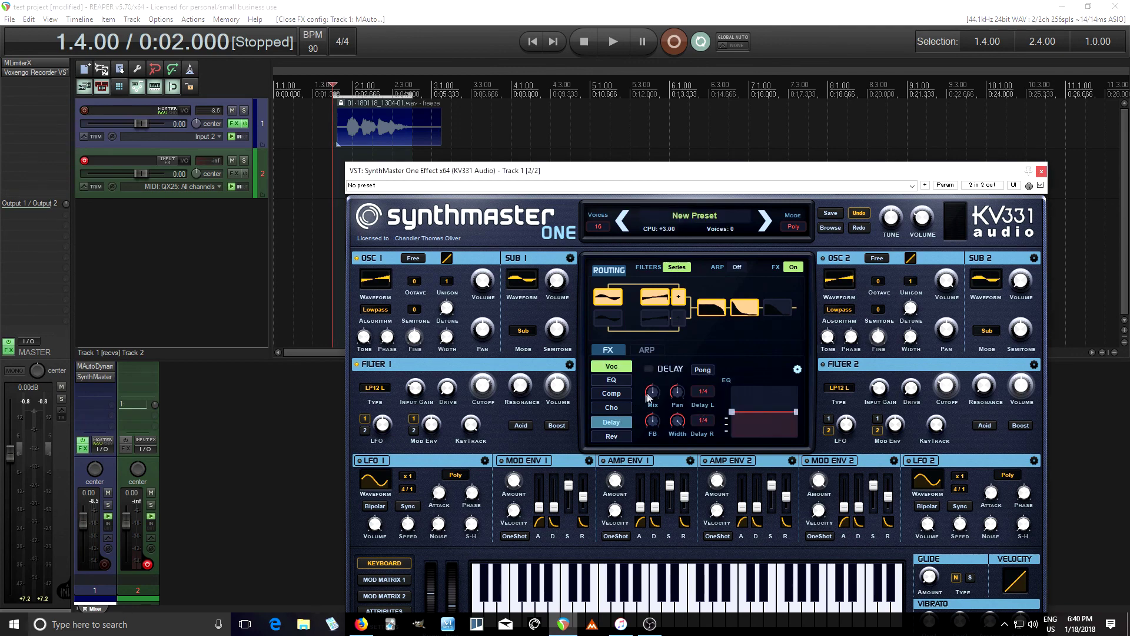
click(649, 369)
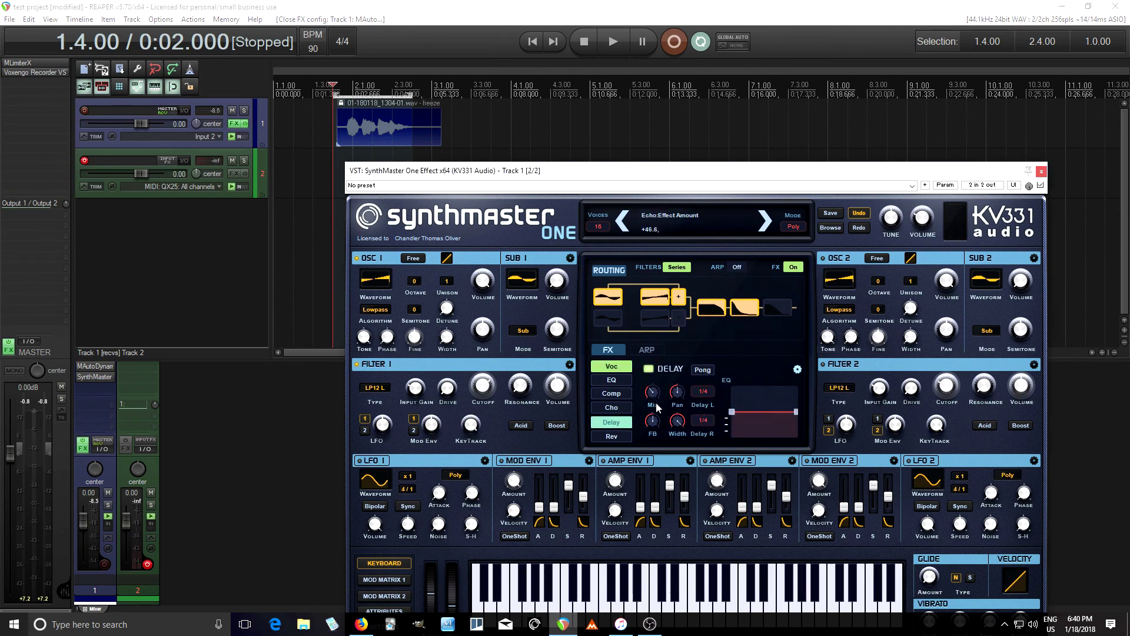
Step: Set Delay L to 1/8 and Delay R to 1/4 triplet, then play the vocal loop
click(703, 396)
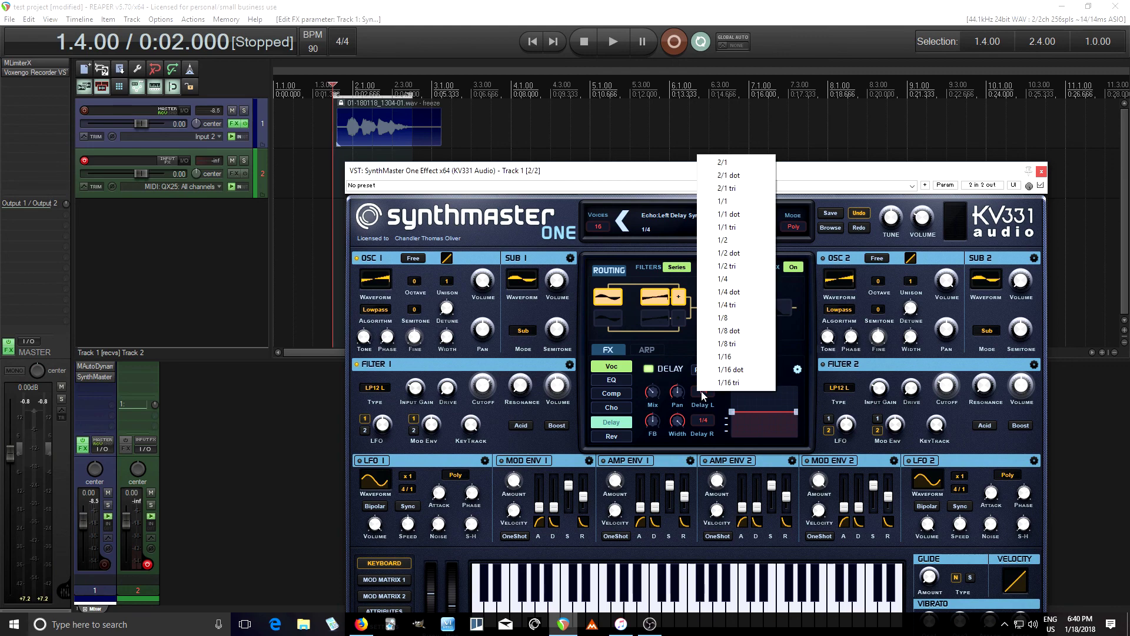
click(720, 318)
click(707, 422)
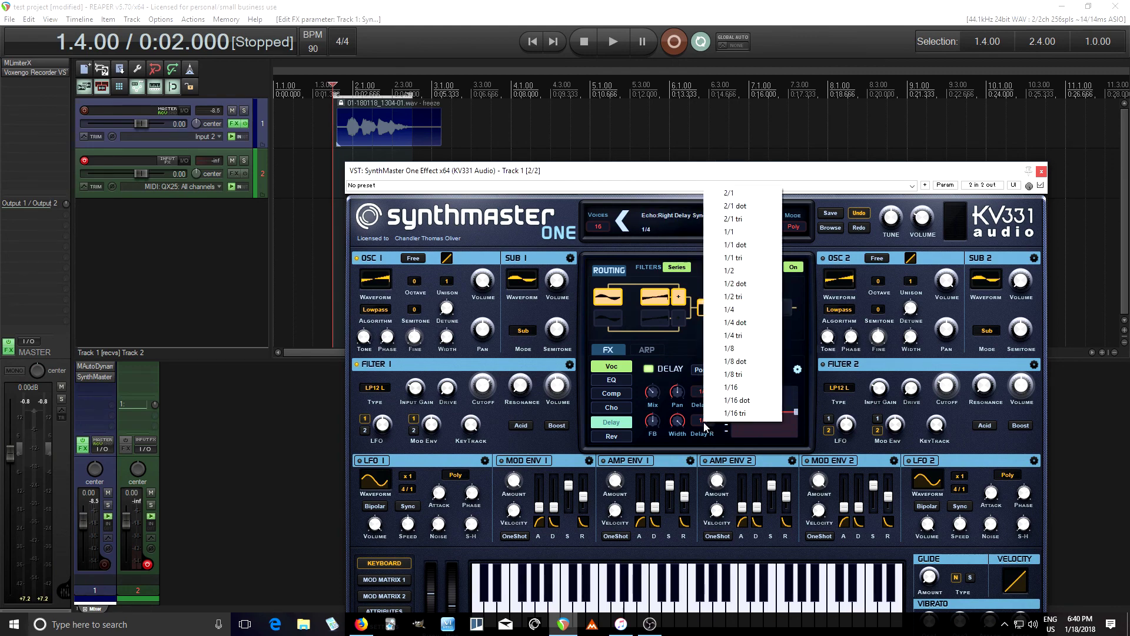
click(745, 336)
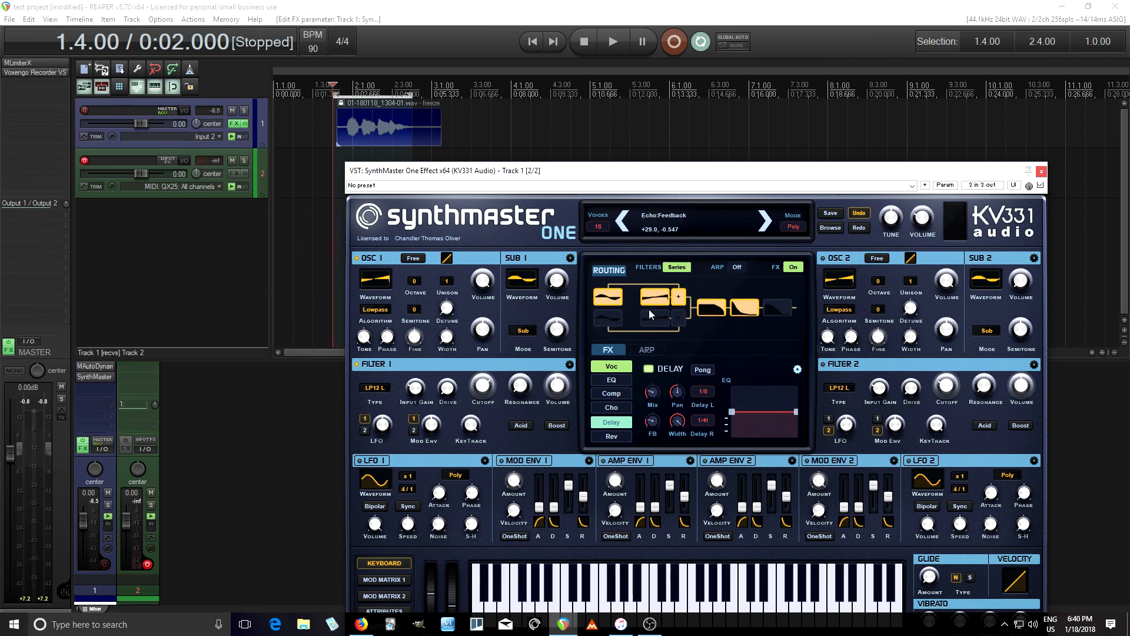
click(609, 47)
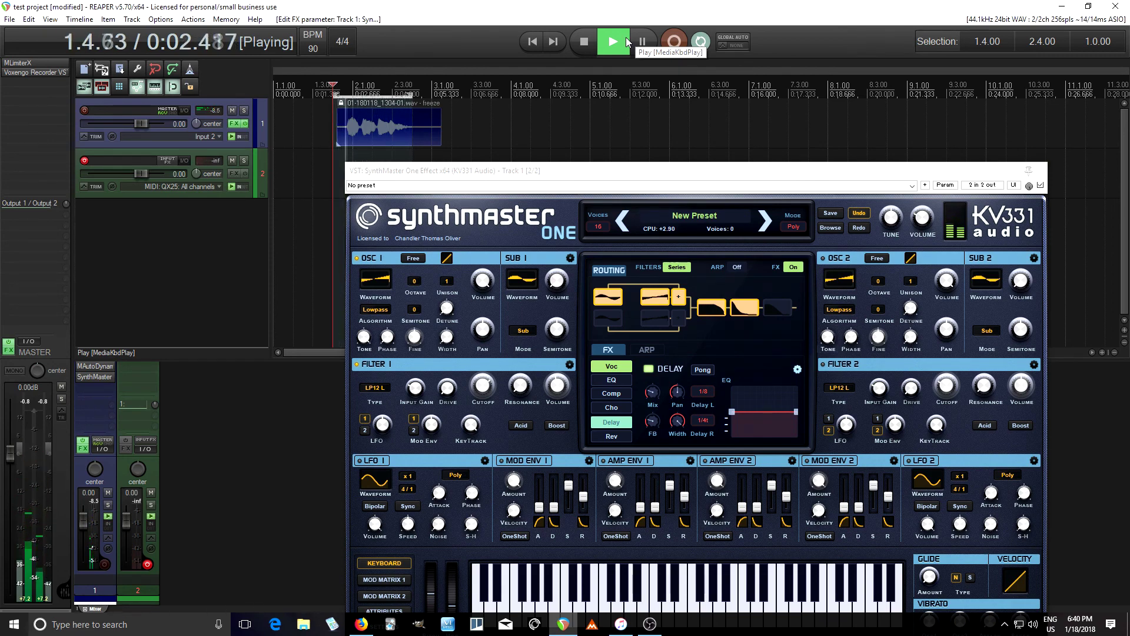
Step: Stop playback of the delayed vocoder loop, returning to 1.4.00
click(590, 41)
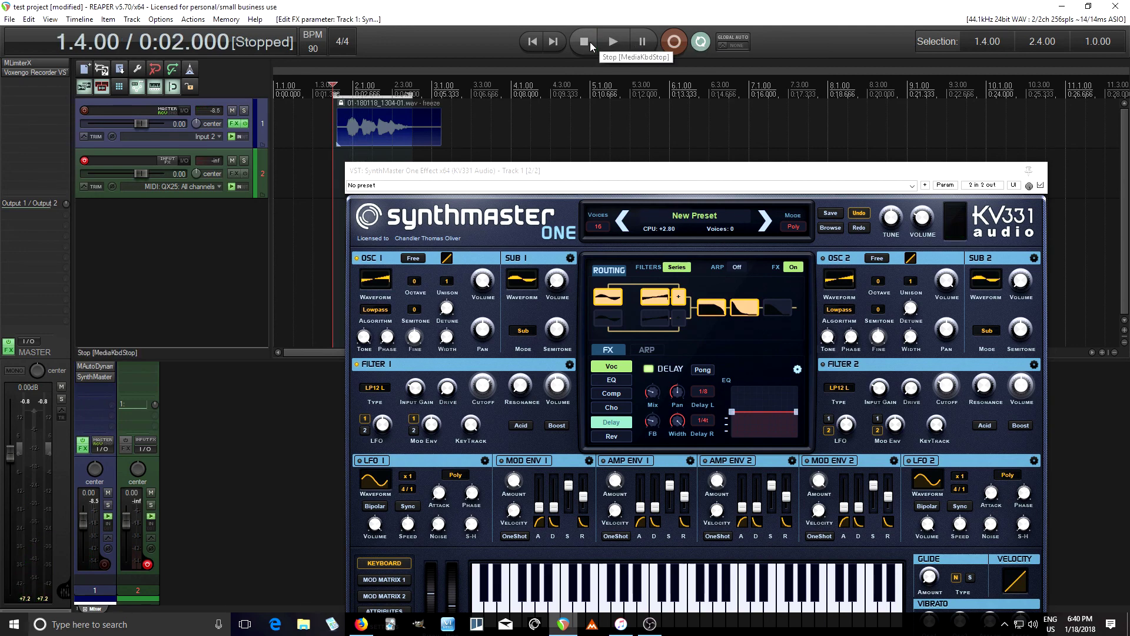